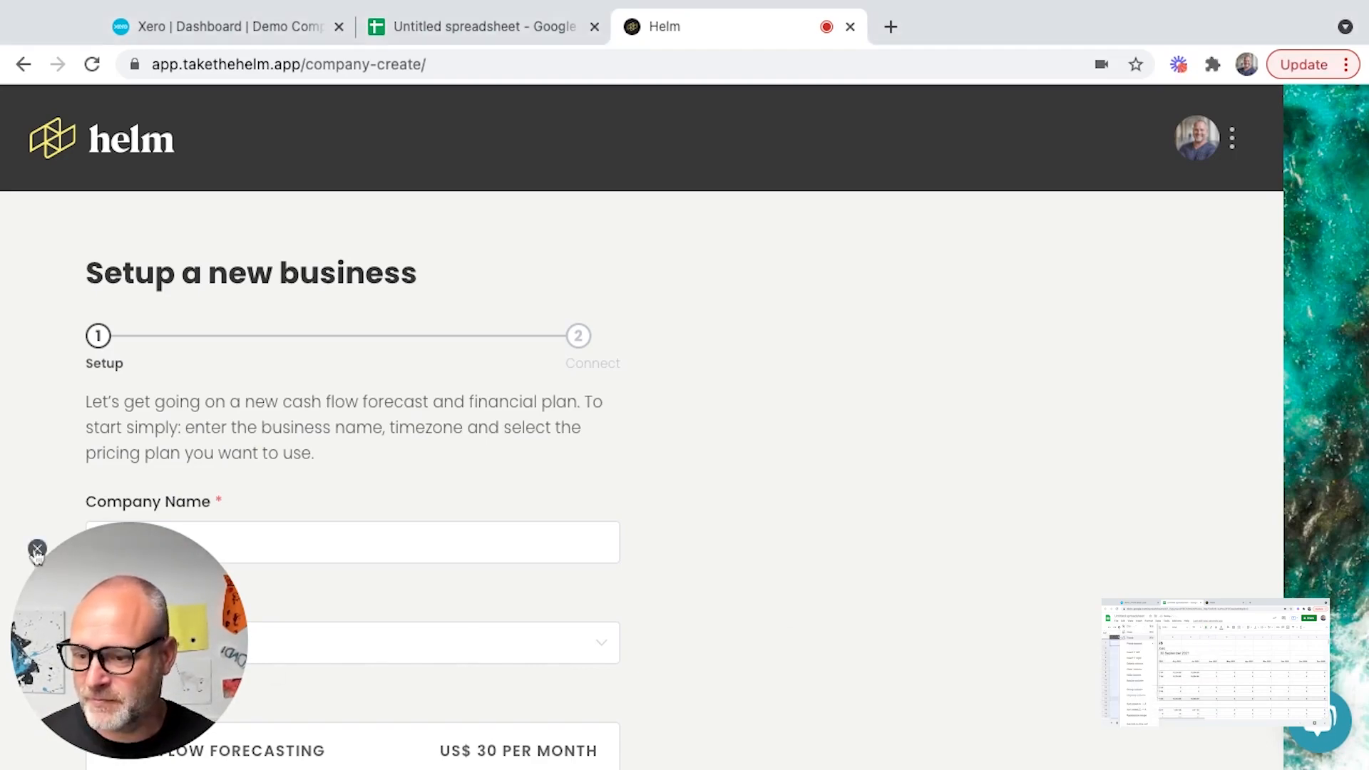
- Create a new company named Demo with the Canada/Mountain timezone and the Cash Management plan
click(212, 546)
text(Demo)
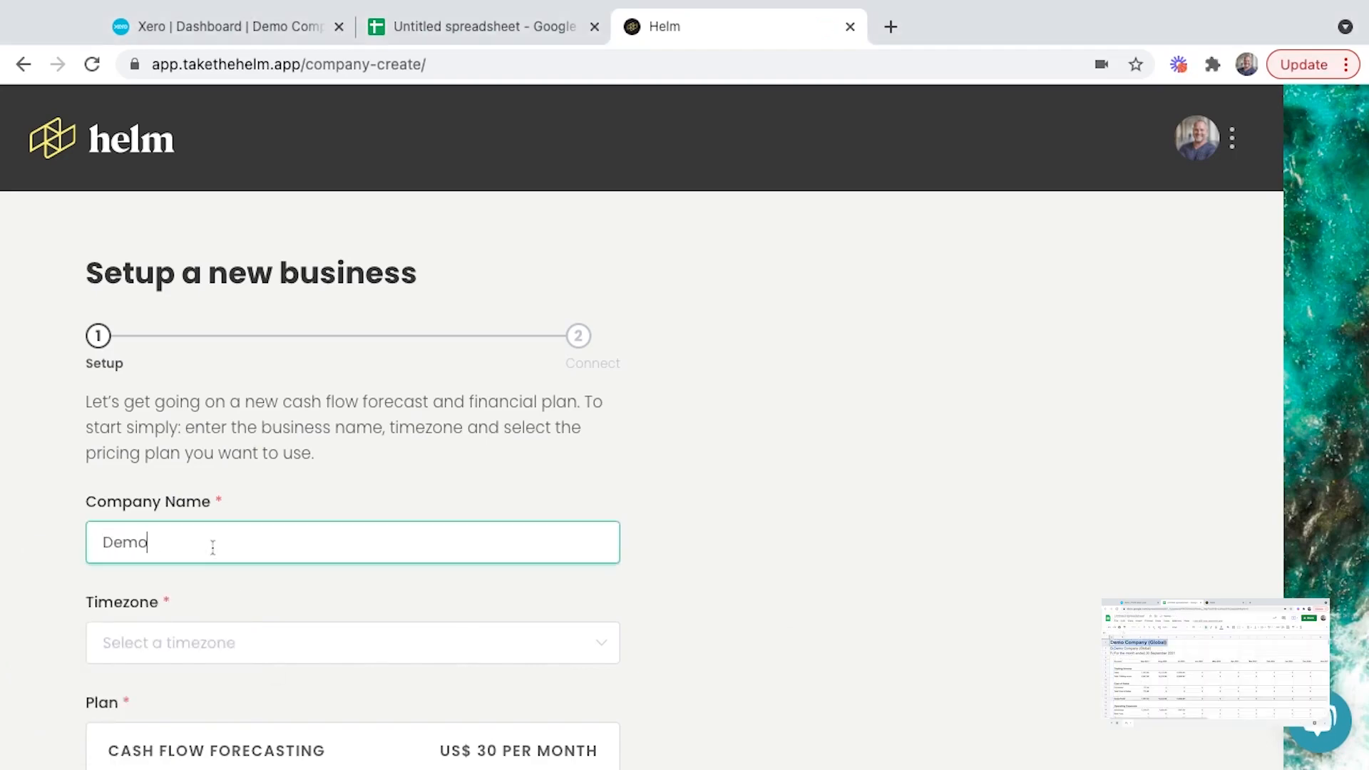
key(Tab)
text(mou)
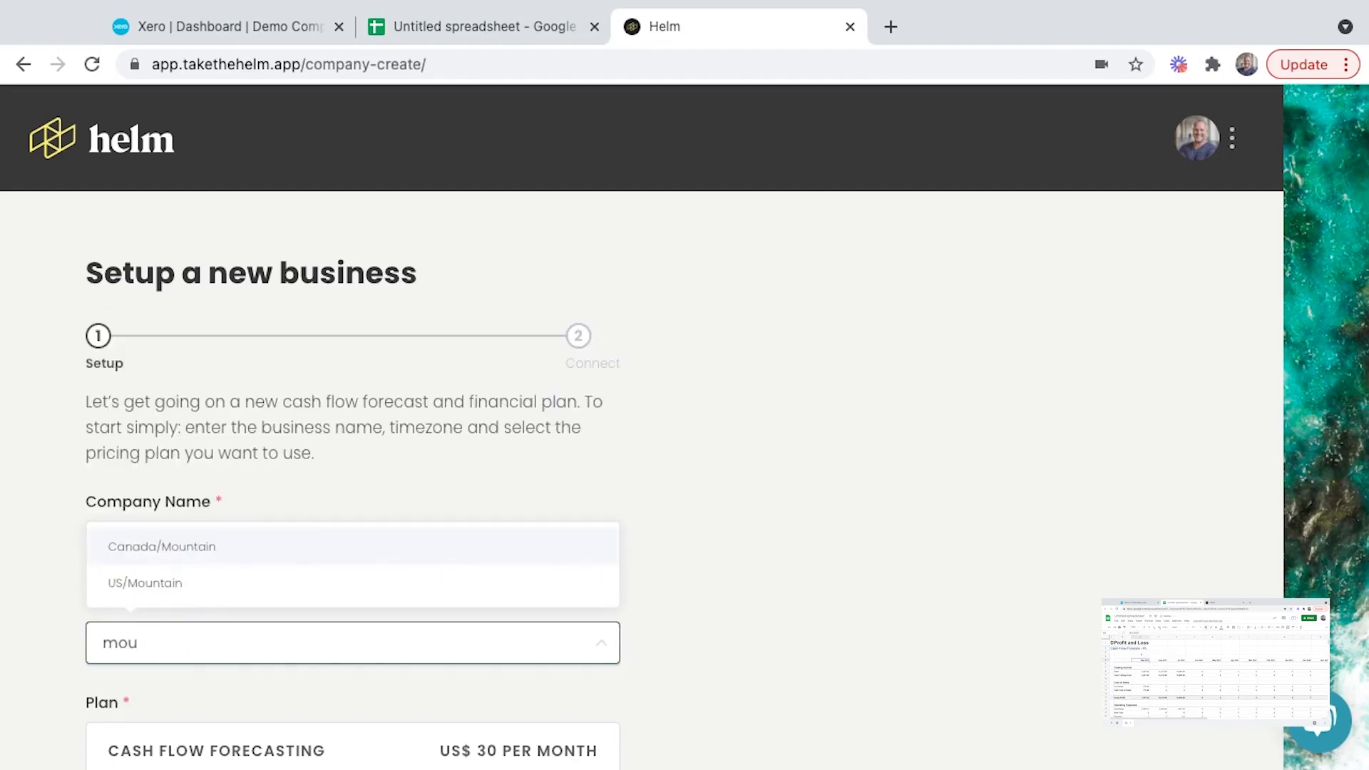
click(195, 547)
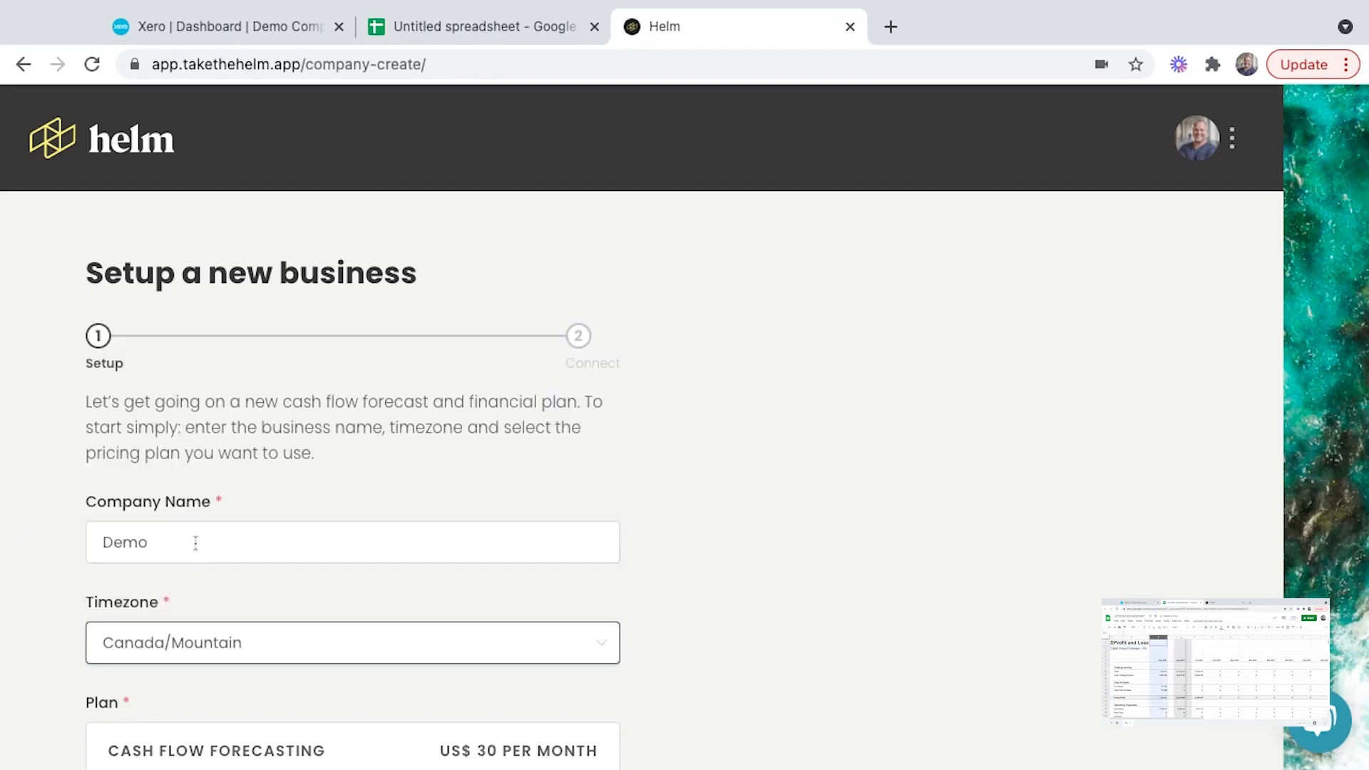
scroll(207, 520, down, 5)
click(228, 499)
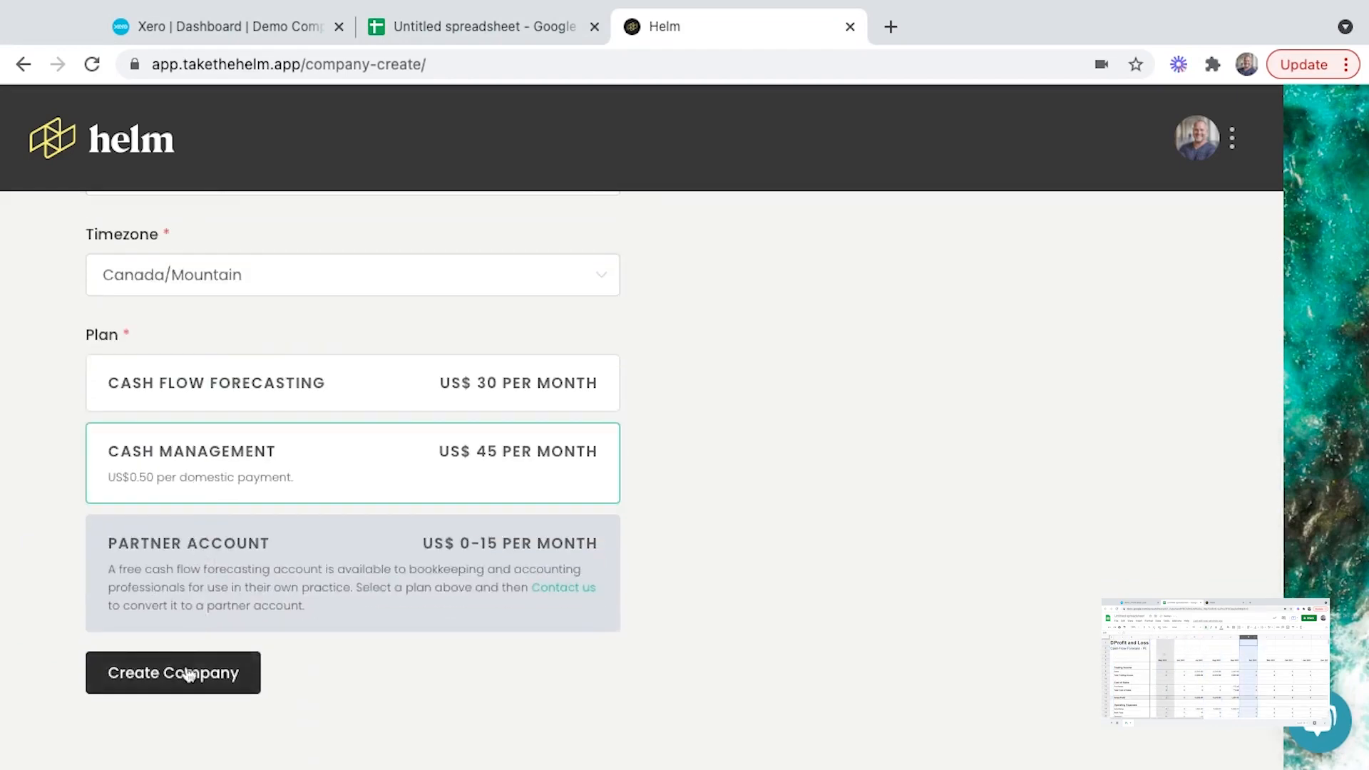
click(189, 675)
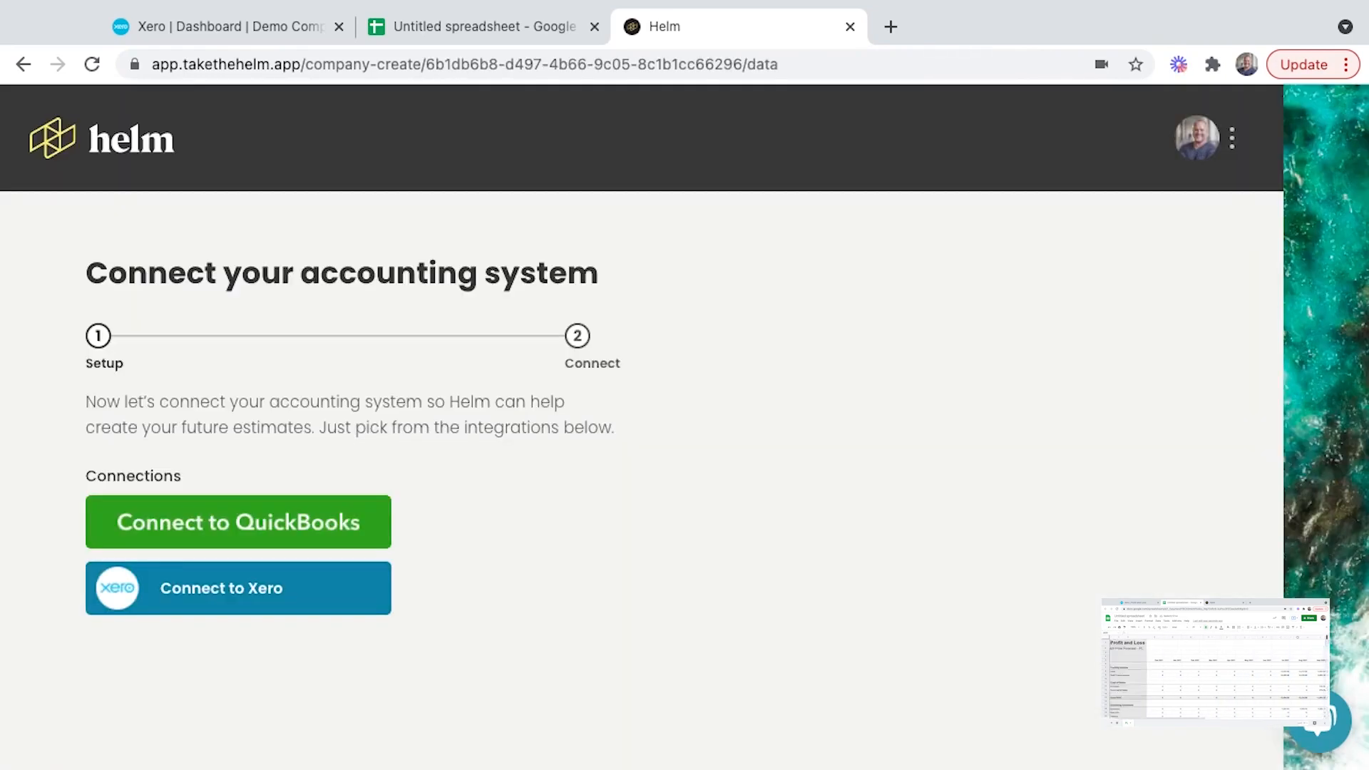
- Connect the company to Xero, choosing Demo Company (Global) as the organisation and allowing access
click(279, 605)
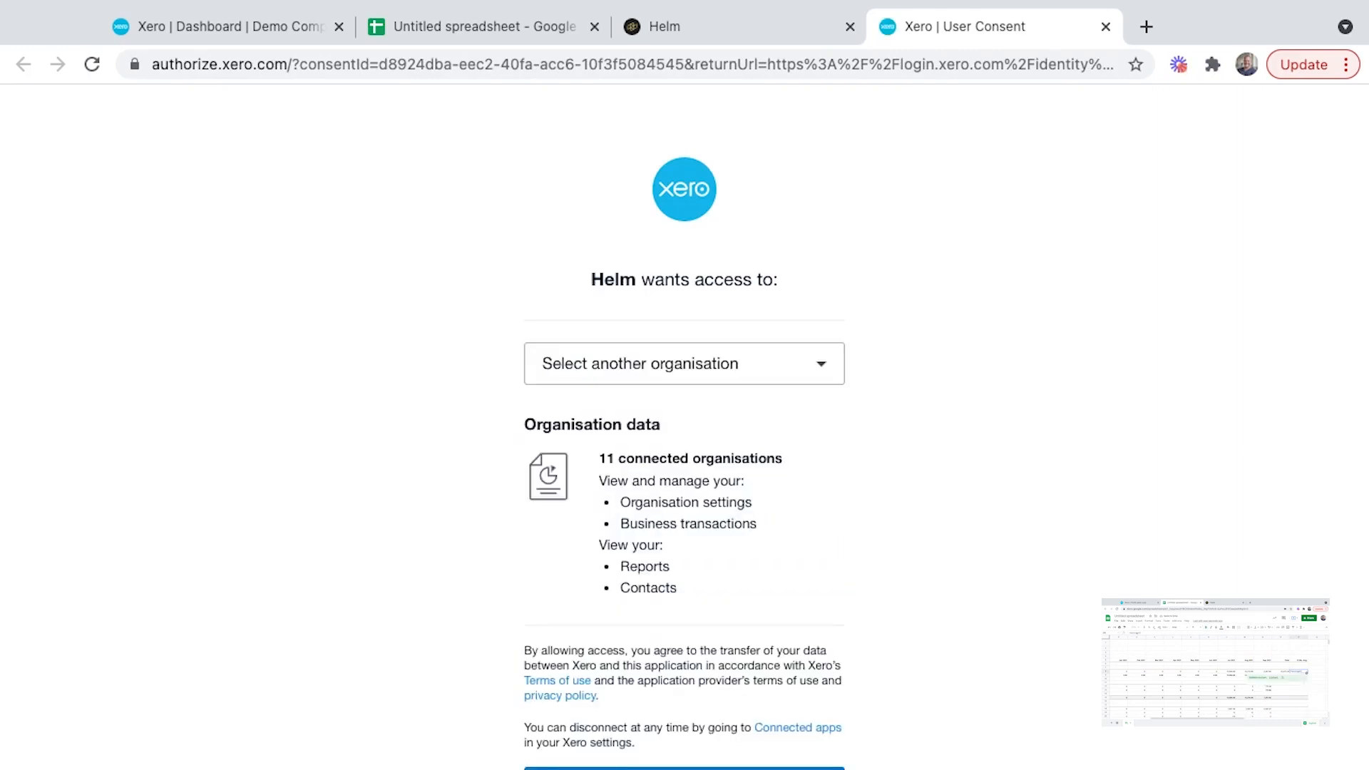
click(603, 370)
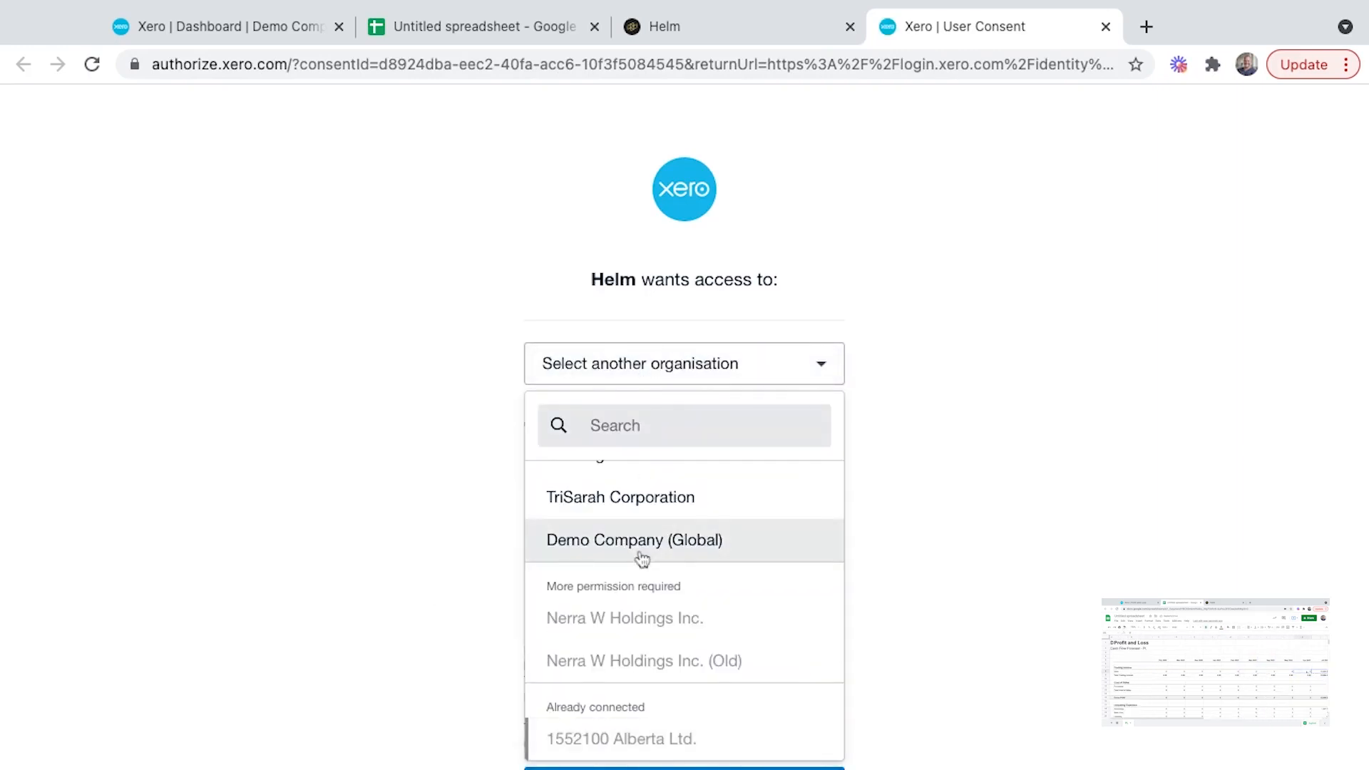
click(641, 553)
scroll(643, 571, down, 3)
click(644, 606)
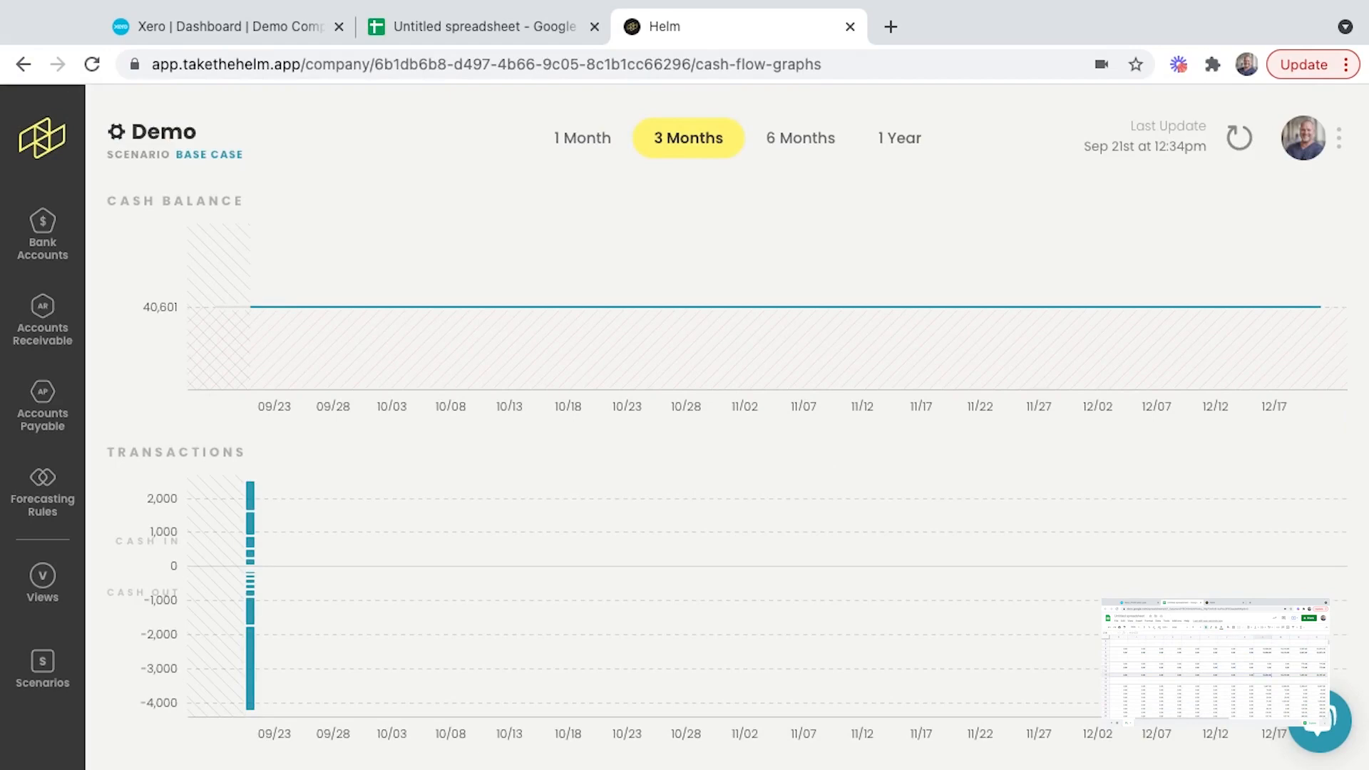
- Inspect individual cash-in and cash-out transactions on the graph, and view the imported bank accounts
mouse_move(391, 308)
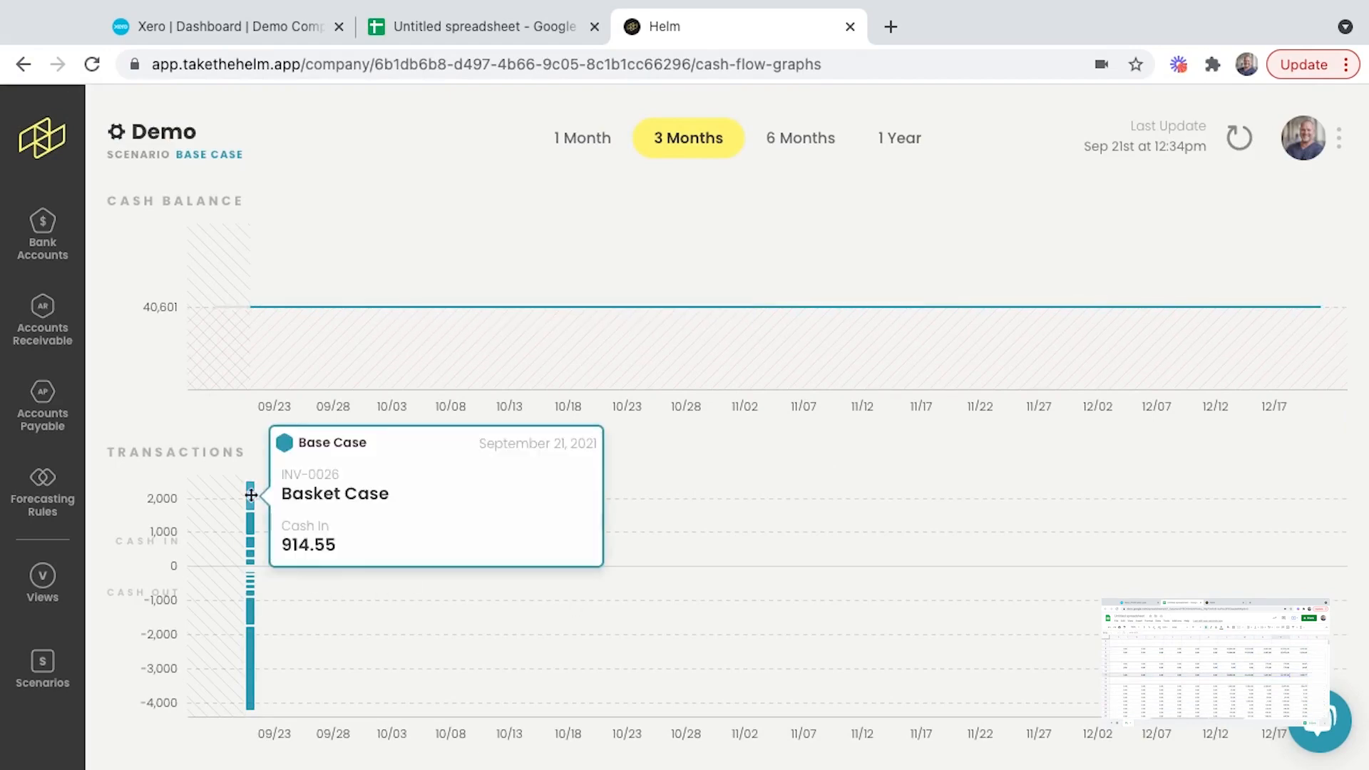
mouse_move(251, 531)
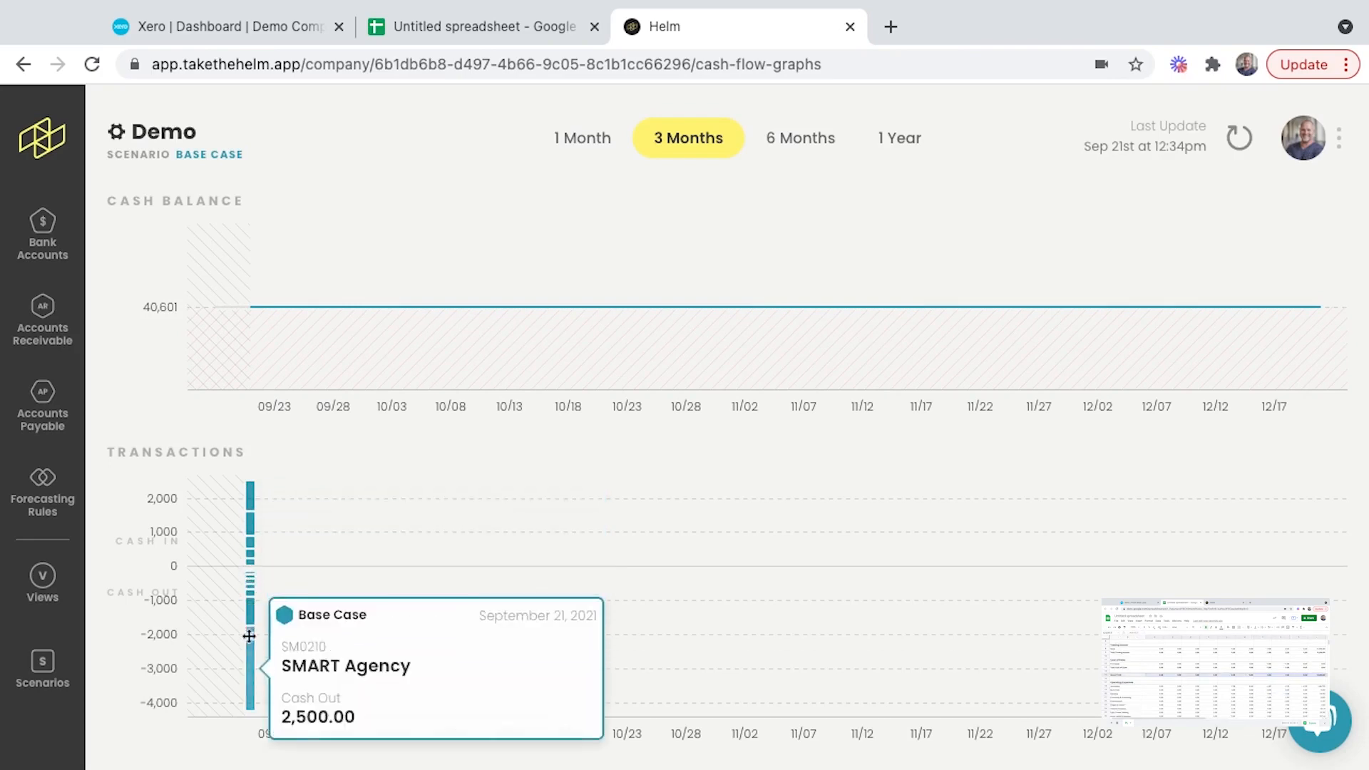
click(57, 251)
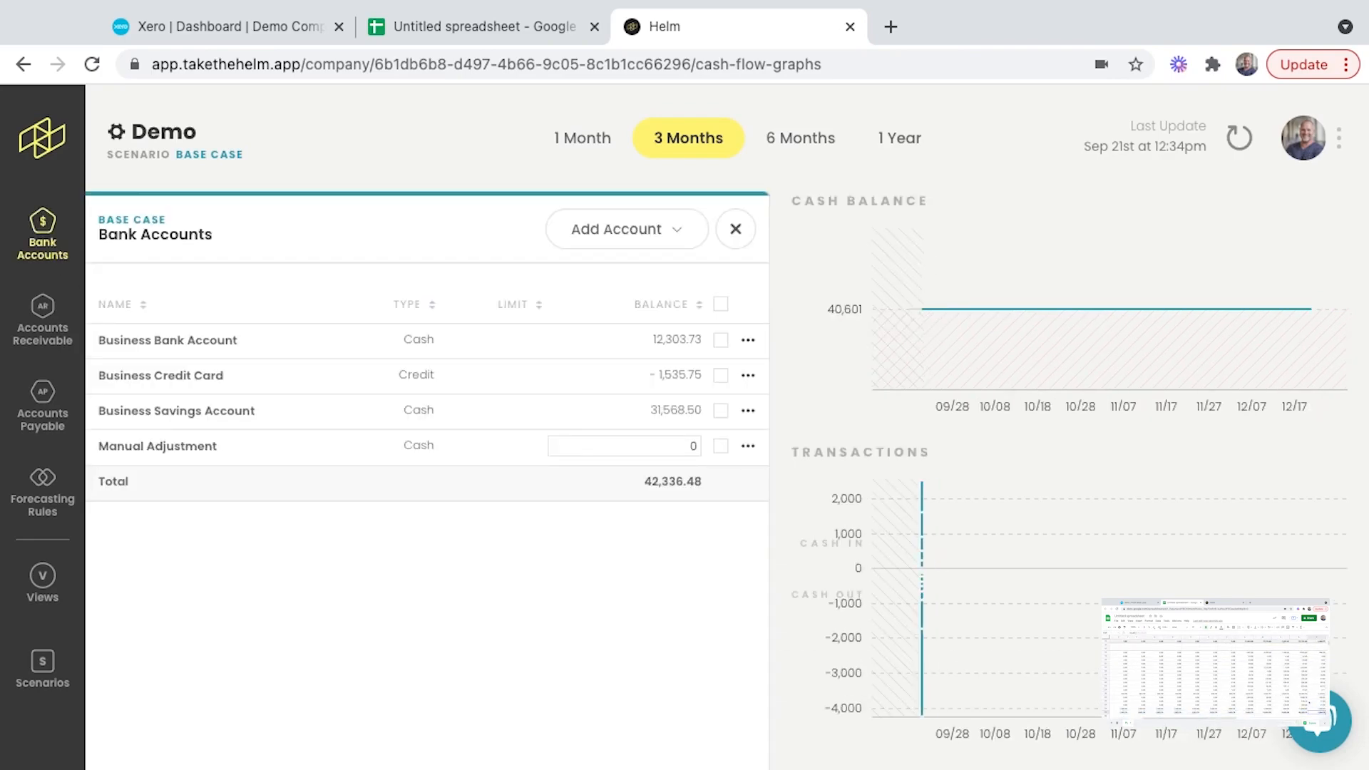
- Calculate average days receivable (ADR) for Accounts Receivable and average days payable (ADP) for Accounts Payable
click(43, 324)
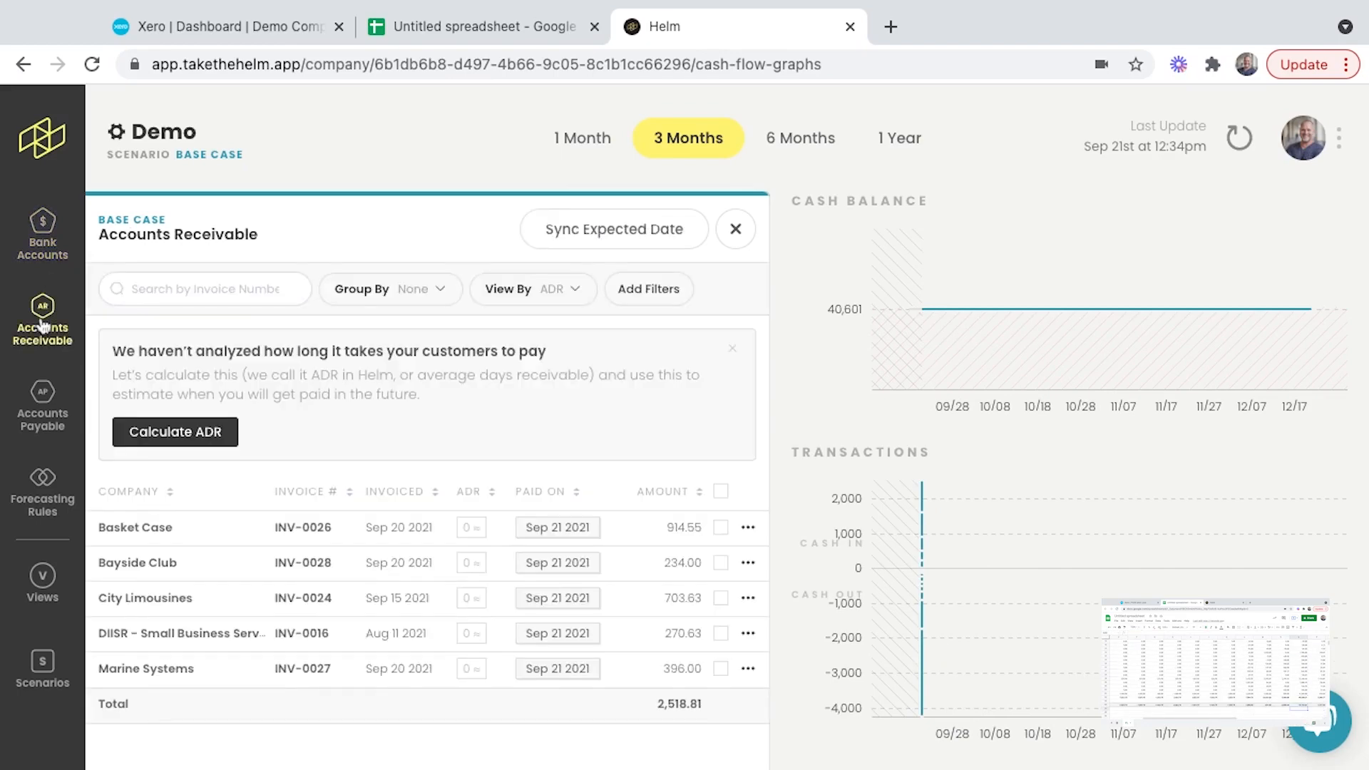
click(207, 440)
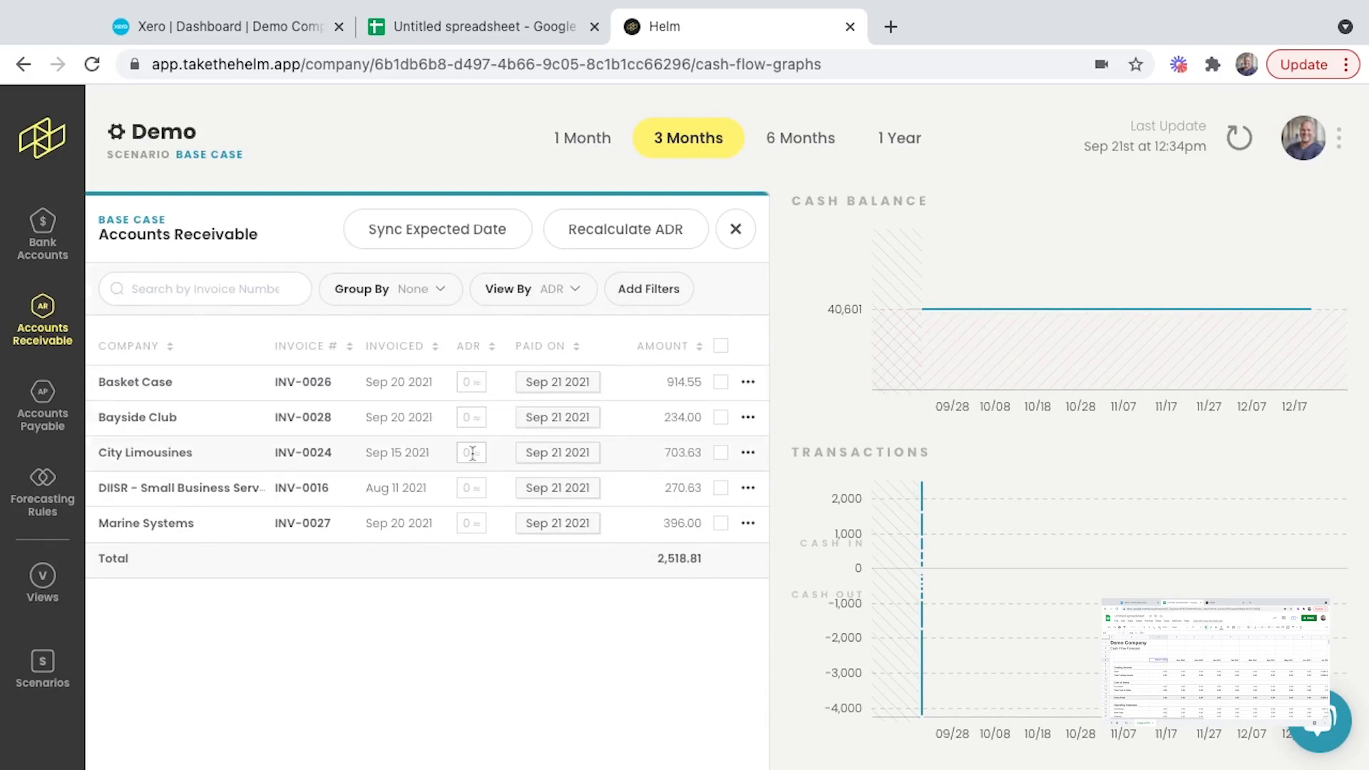
click(41, 421)
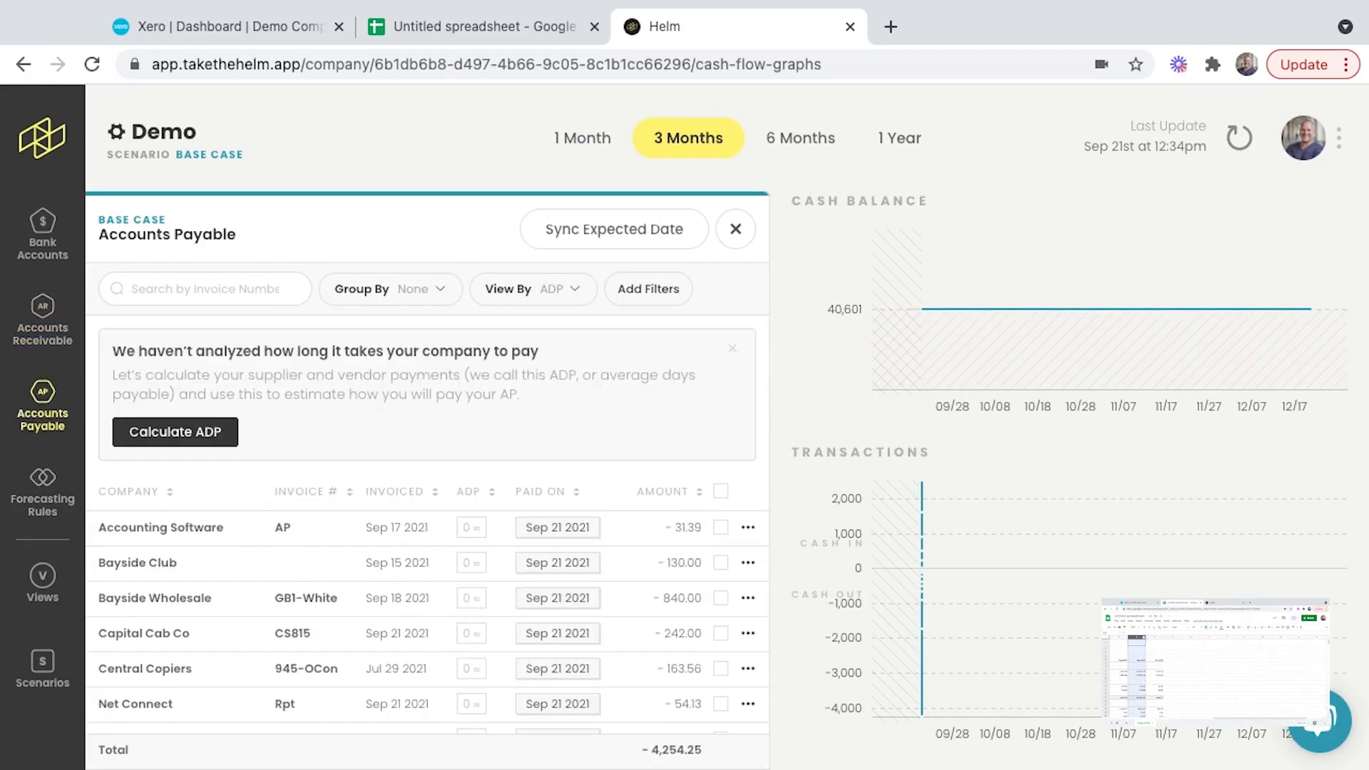
click(180, 433)
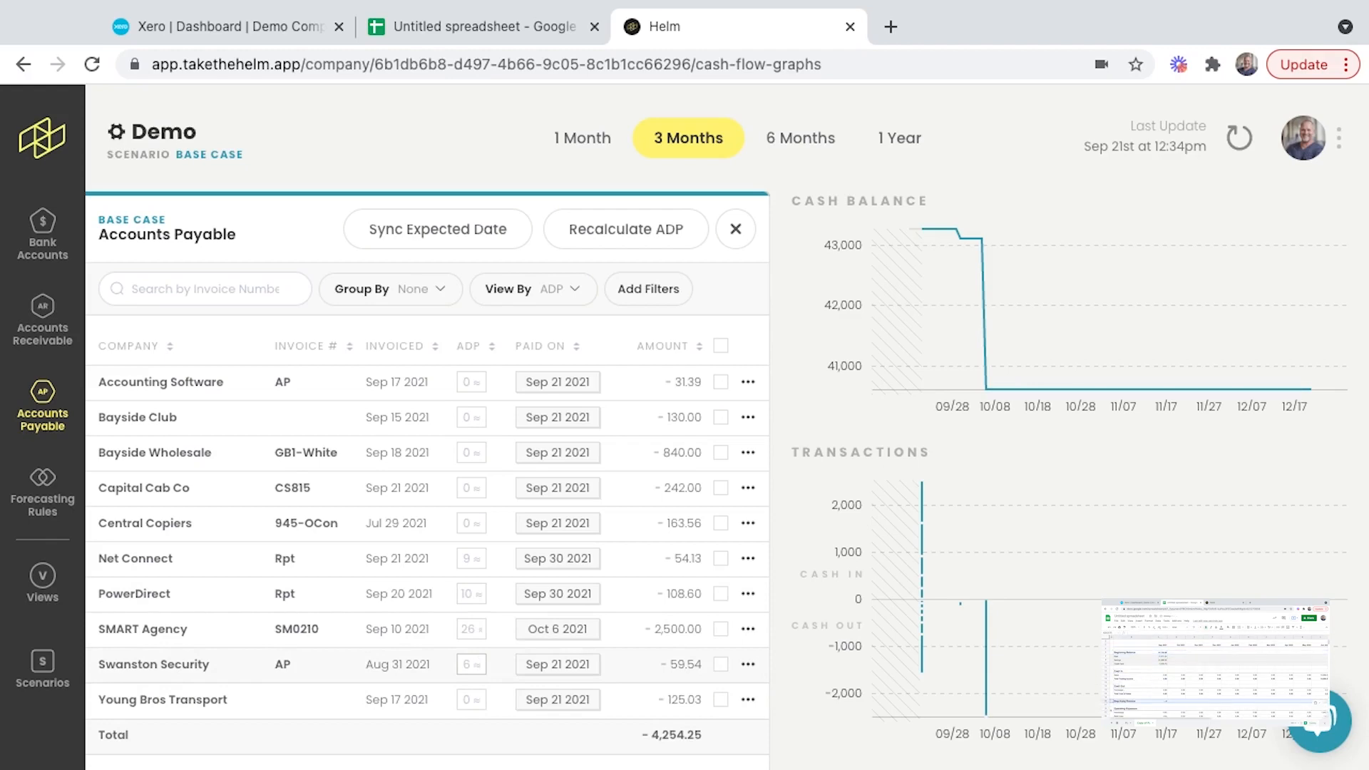
- Generate the forecasting rules from past financials, review the list and check the Bank Fees rule's repeat schedule without changing it
click(42, 496)
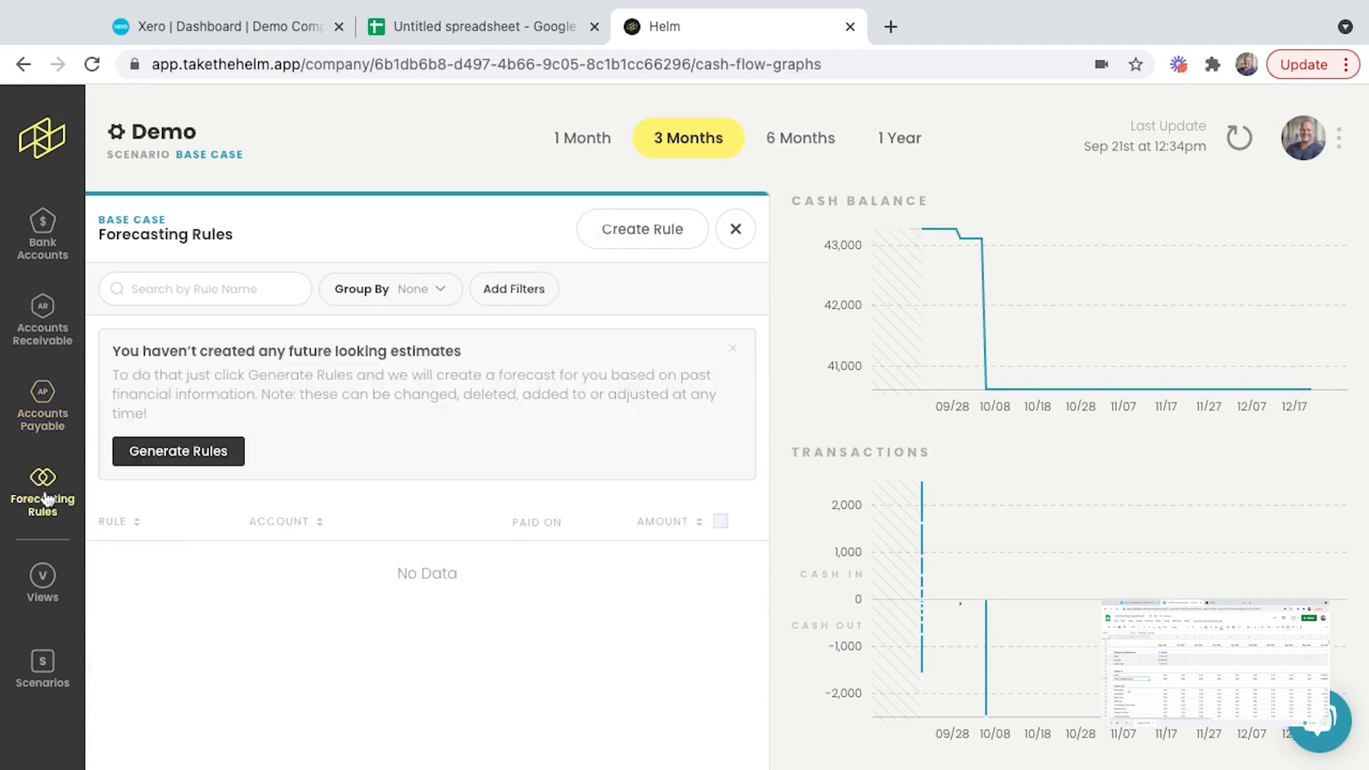
click(205, 457)
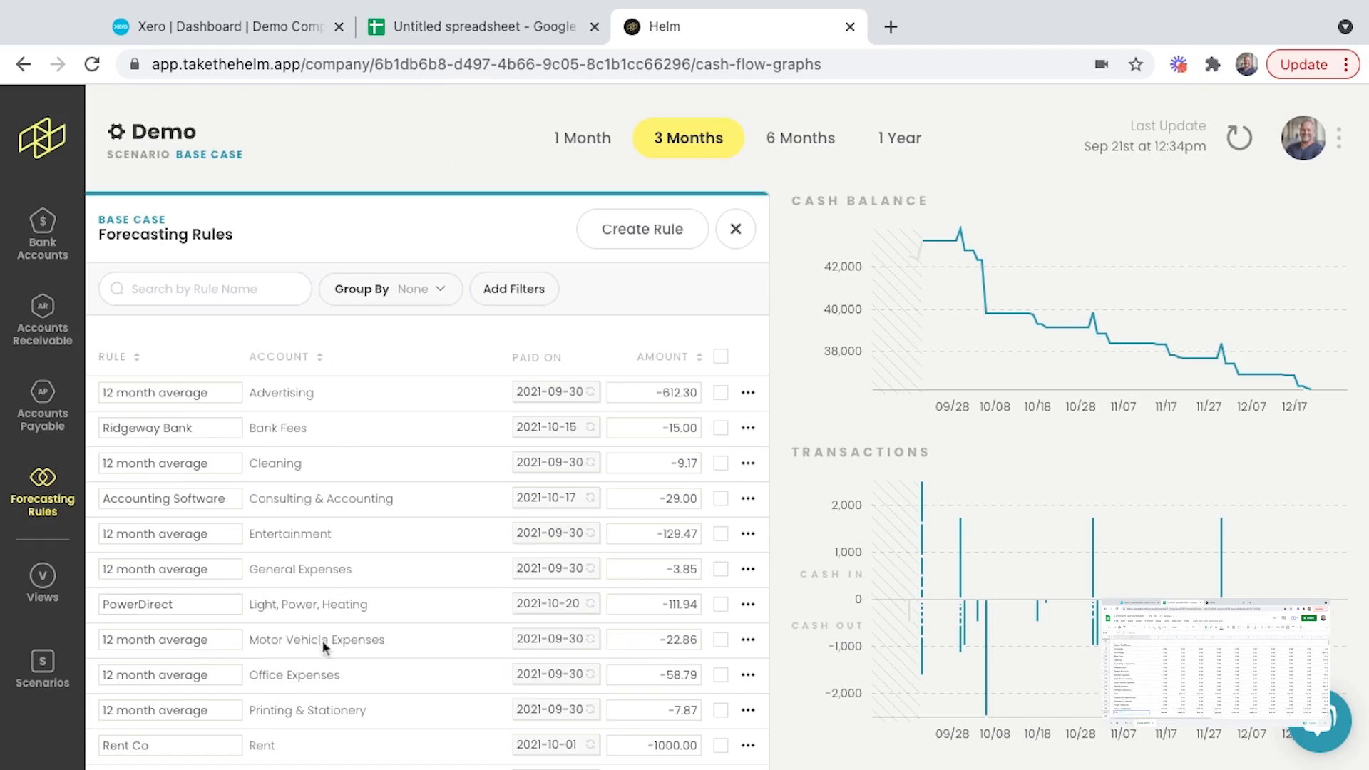
scroll(275, 757, down, 3)
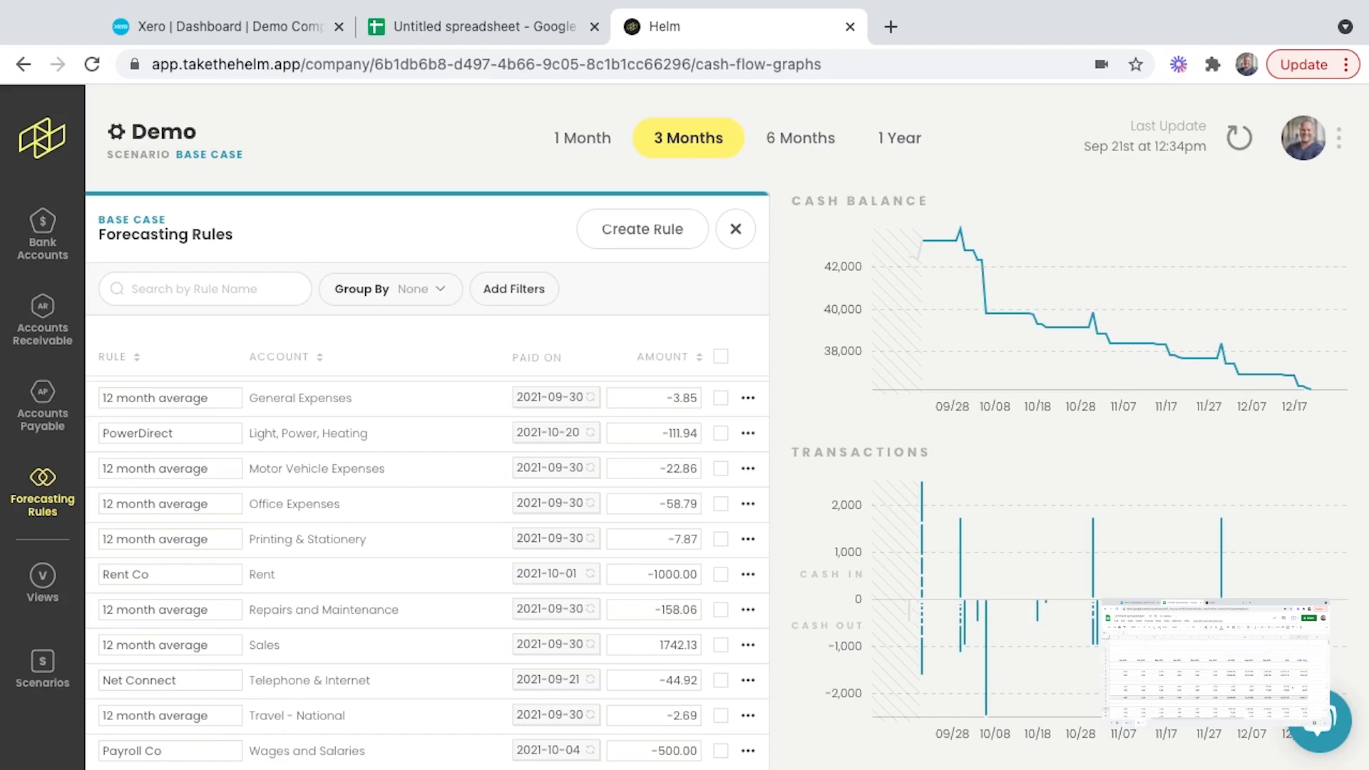
scroll(282, 756, up, 3)
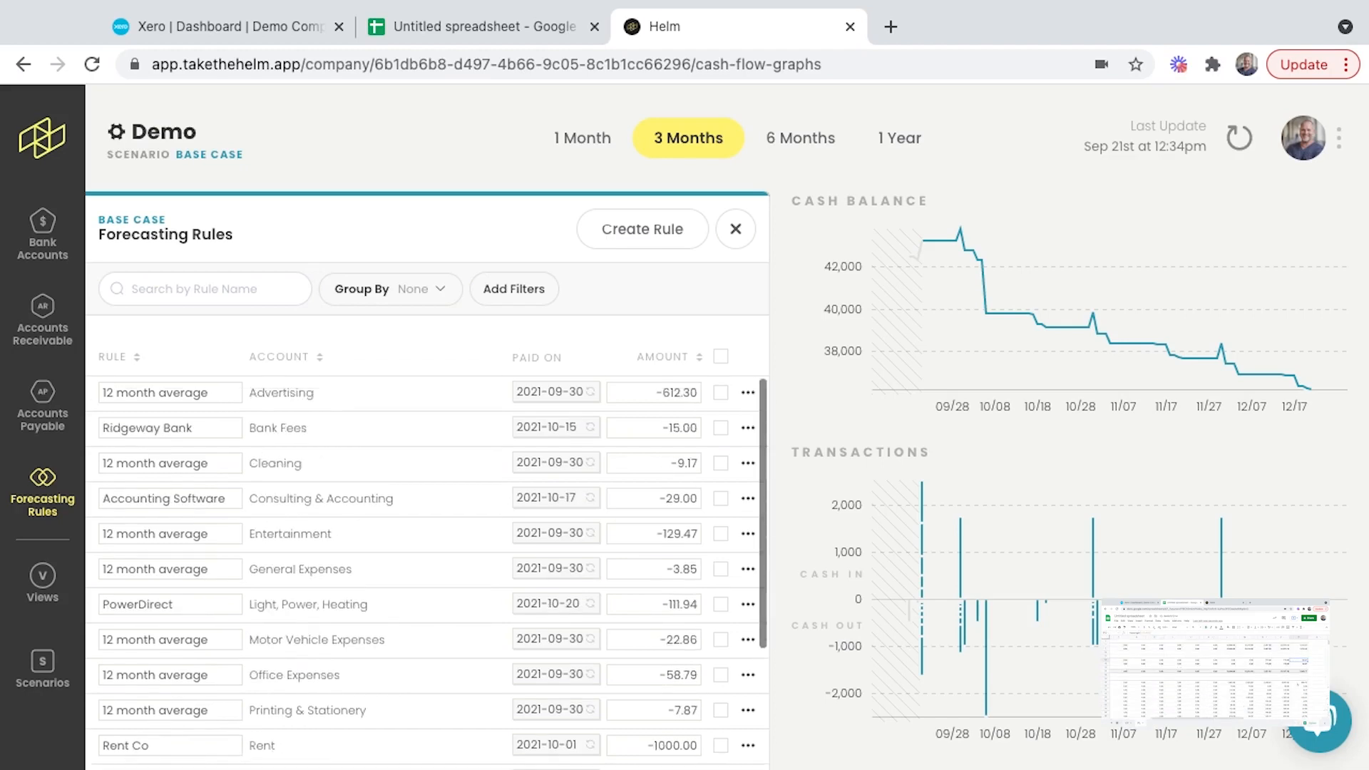
click(542, 428)
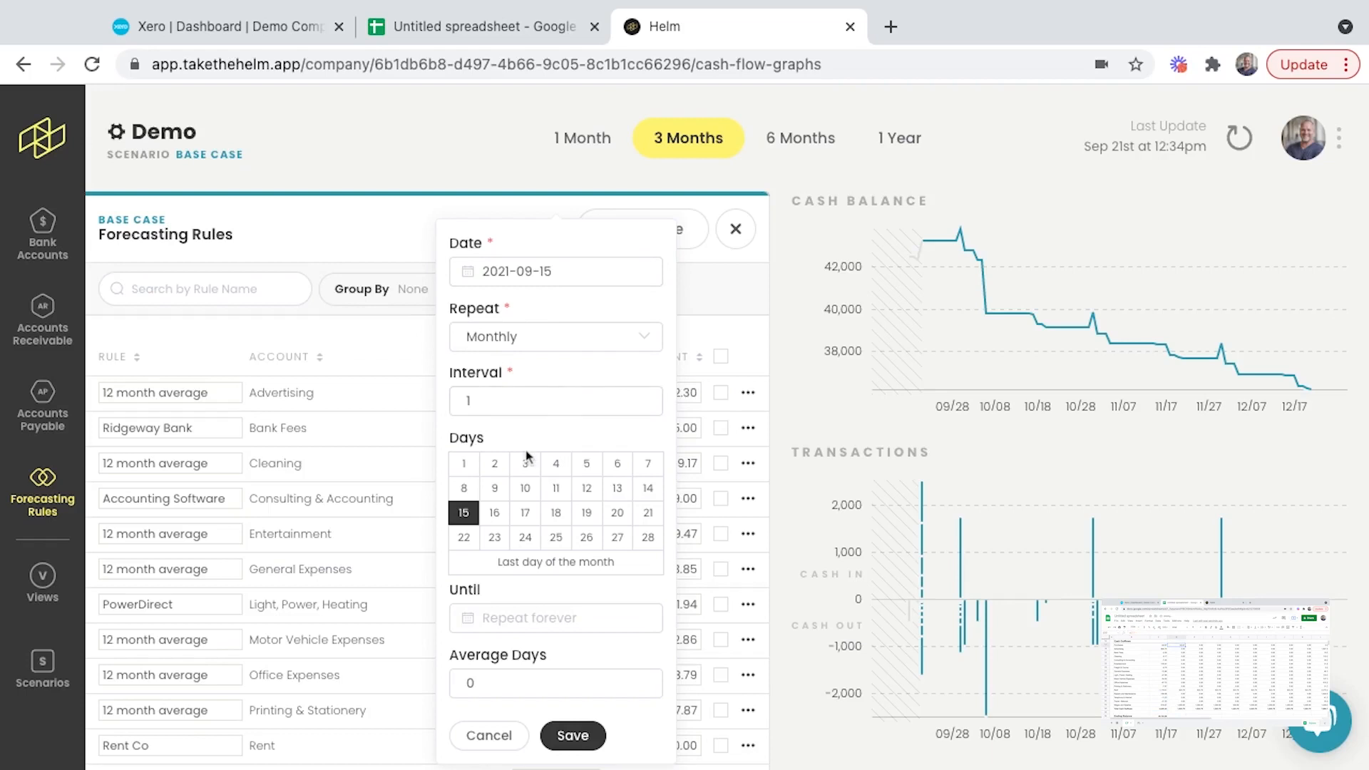
click(494, 735)
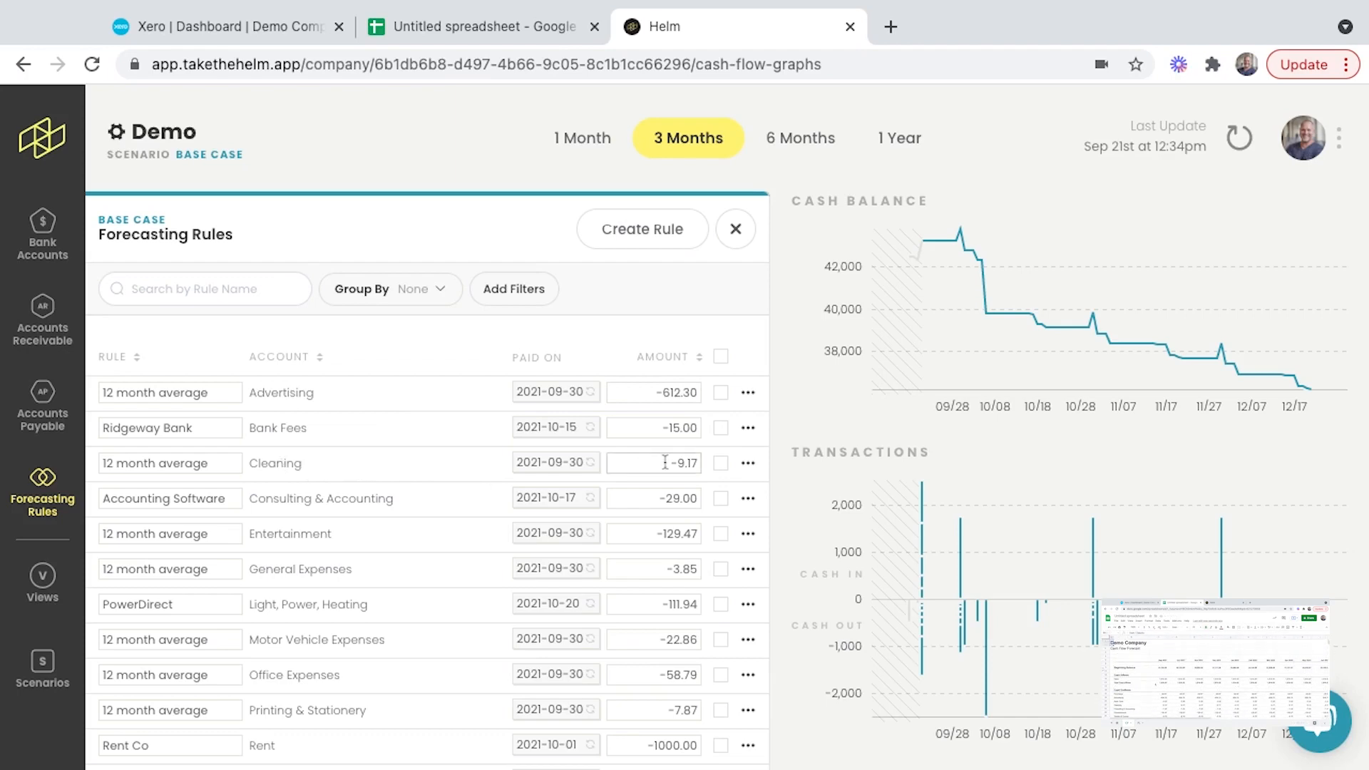
- Close the forecasting rules and inspect the projected cash balance and individual transactions on the full-width graphs
click(731, 233)
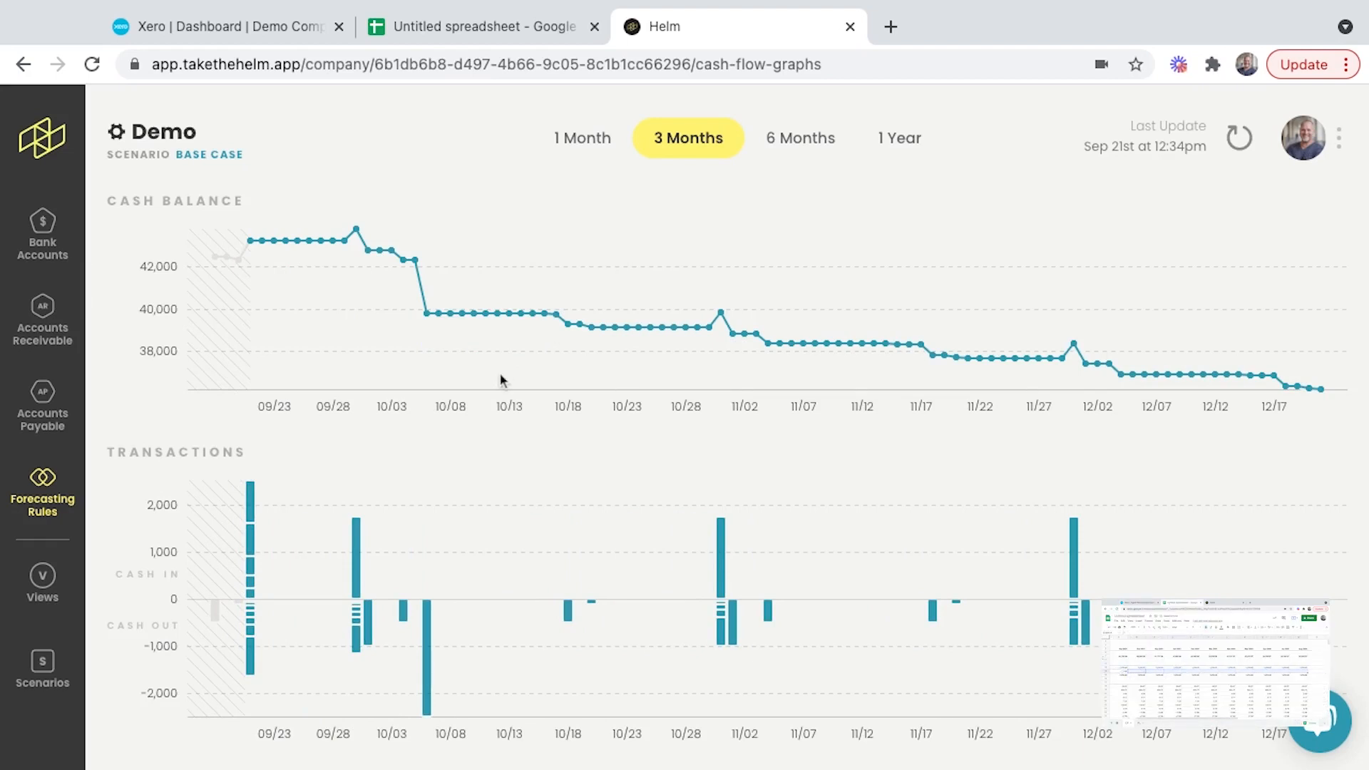
mouse_move(585, 323)
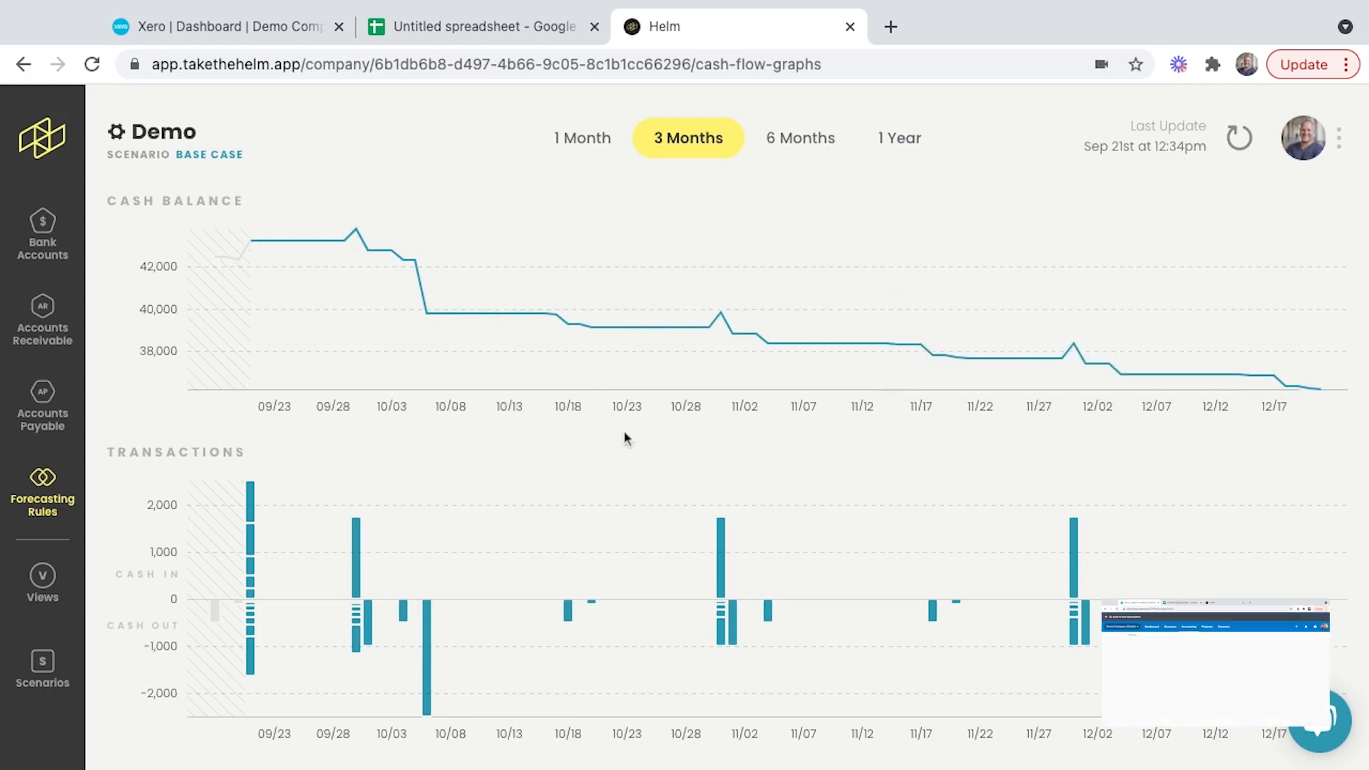
mouse_move(358, 644)
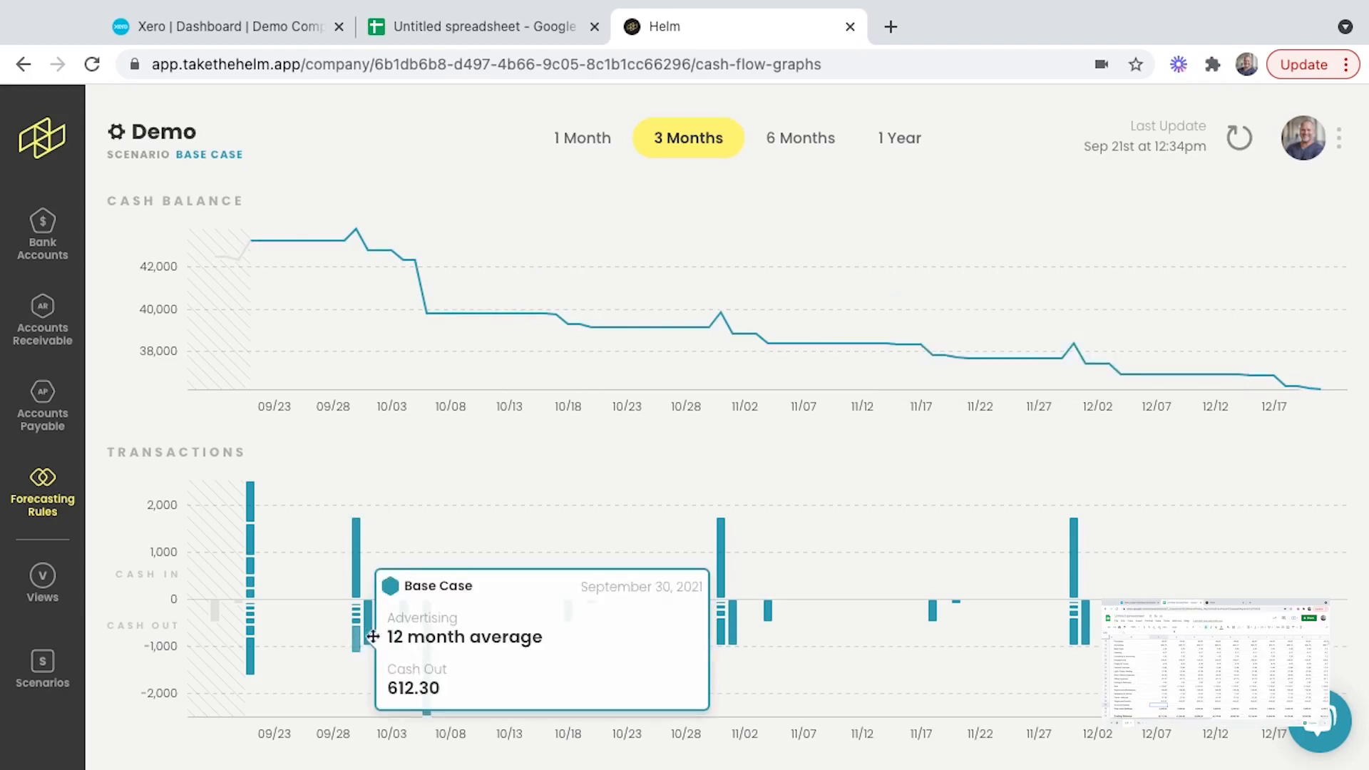
mouse_move(716, 552)
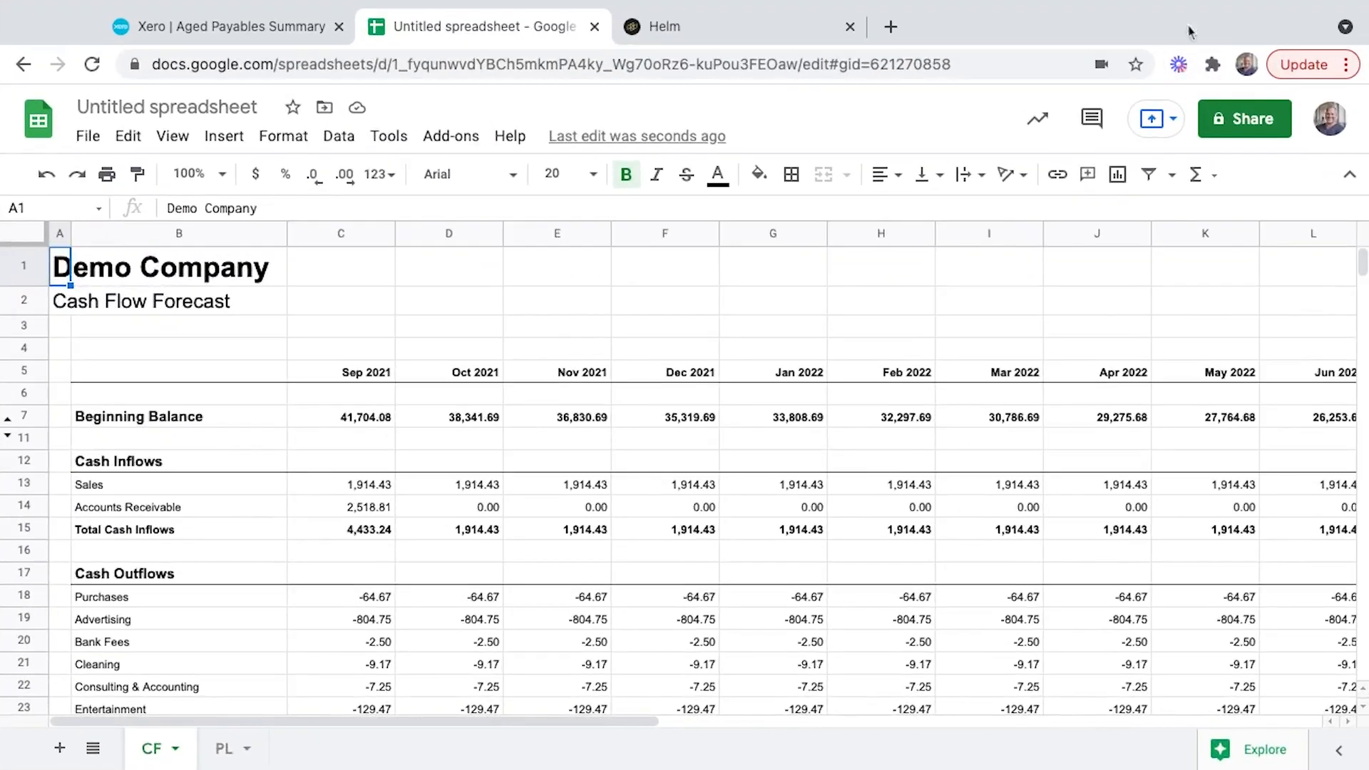
- Switch to the cash flow forecast in Google Sheets and freeze rows 1 to 6 and columns A and B
click(228, 479)
drag(30, 244, 288, 234)
click(335, 438)
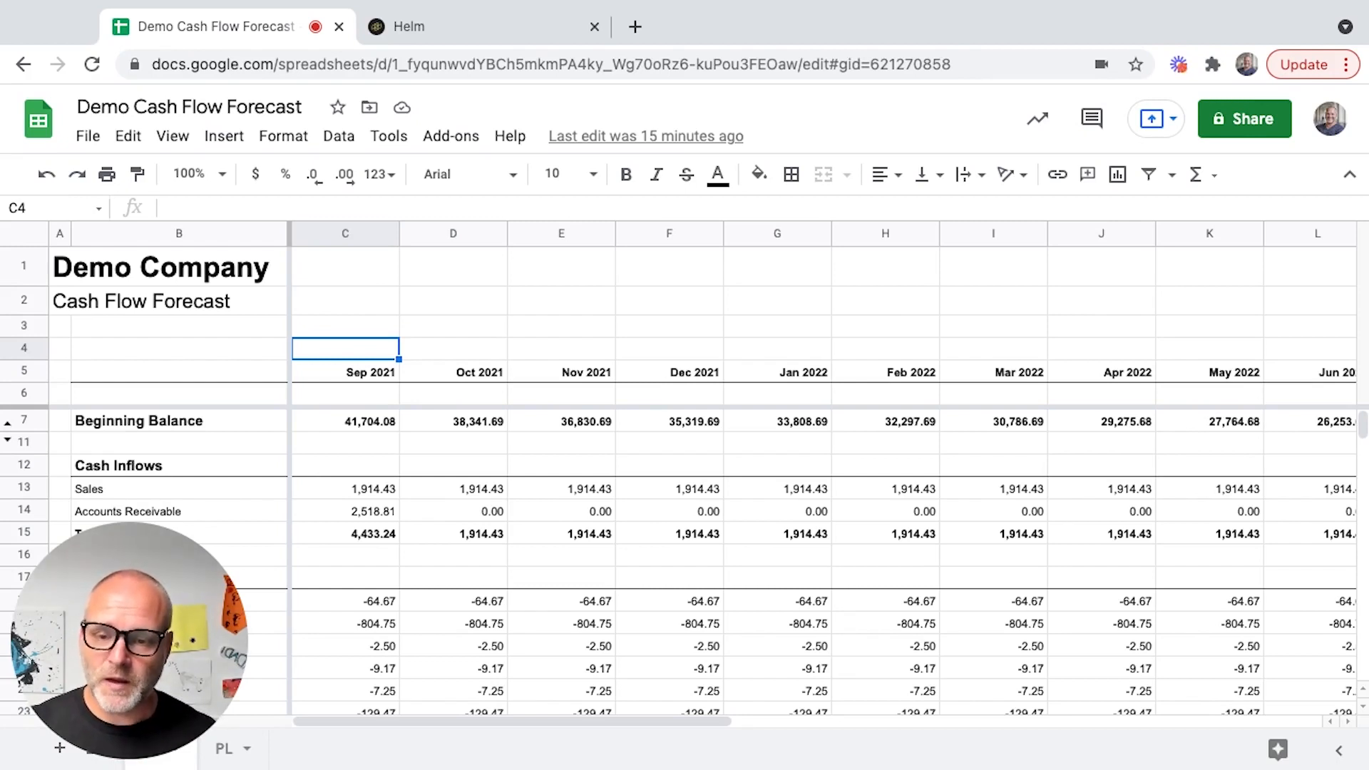
- Examine the Sep 2021 forecast from Accounts Receivable under cash inflows down to Accounts Payable under cash outflows
key(Down)
key(Down)
key(Down)
key(Down)
key(Down)
key(Down)
key(Down)
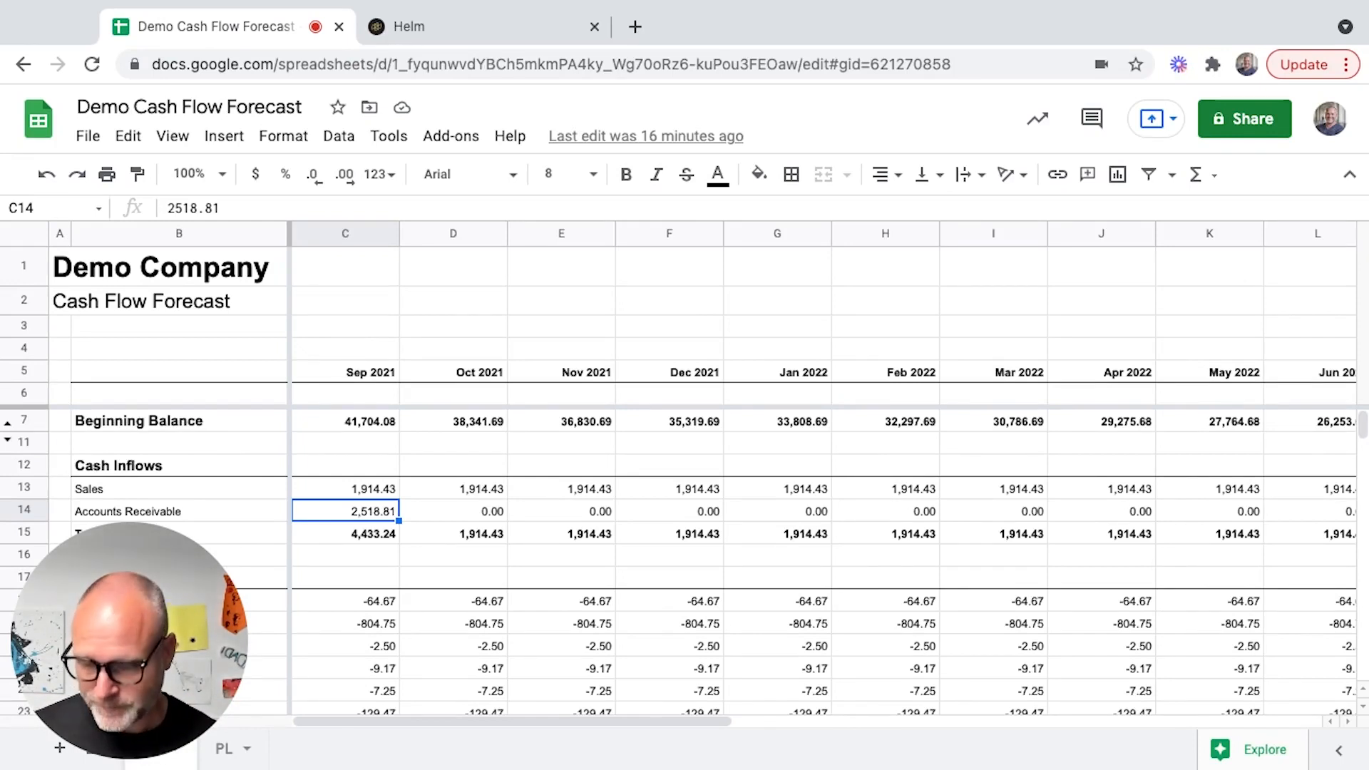
key(Down)
key(Down)
key(Down)
key(Down)
key(Down)
key(super+Down)
key(Up)
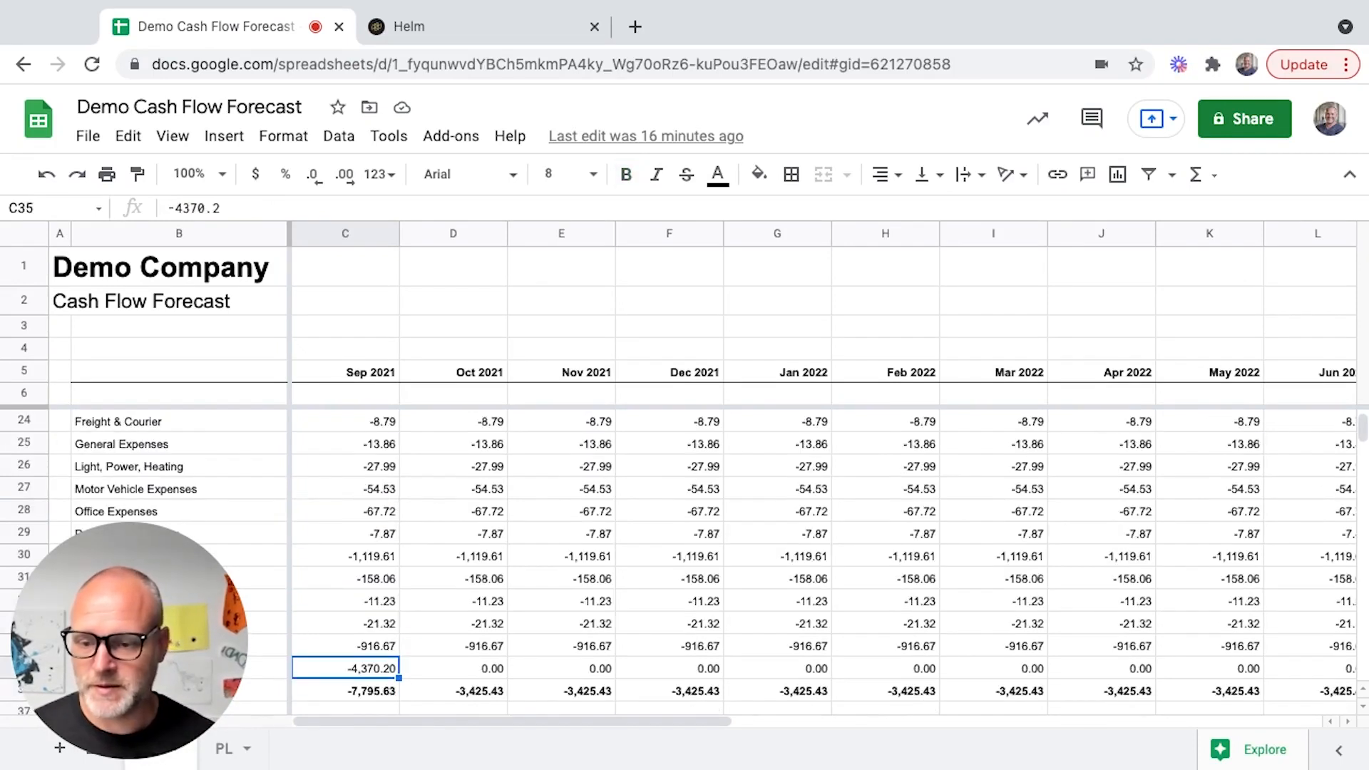
- Check the Sep 2021 total cash outflows and the balance row beneath, then return to the Accounts Payable cell
key(Down)
key(Down)
key(Down)
key(Down)
key(Down)
key(Down)
key(Down)
key(Down)
key(Down)
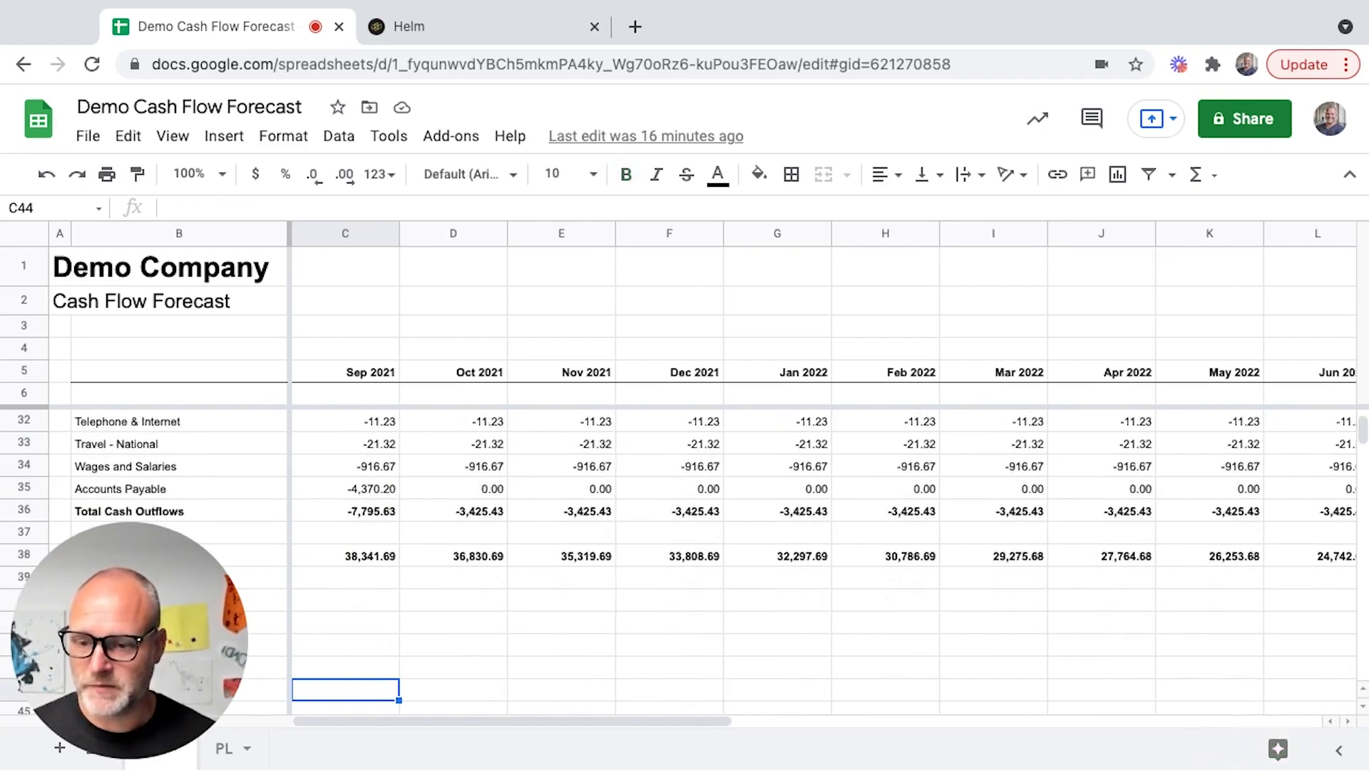
key(Up)
key(Up)
key(Up)
key(Up)
key(Up)
key(Up)
key(Up)
key(Up)
key(Up)
key(Up)
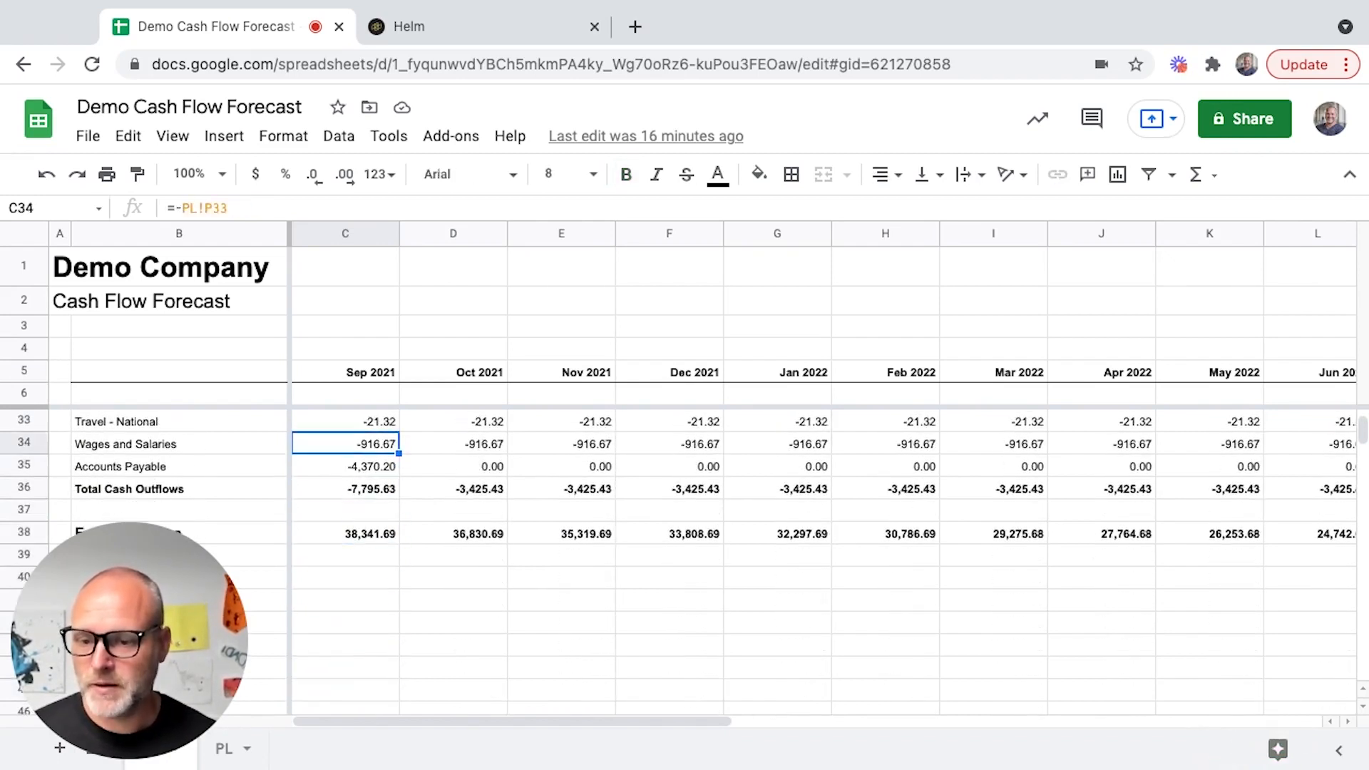
key(Down)
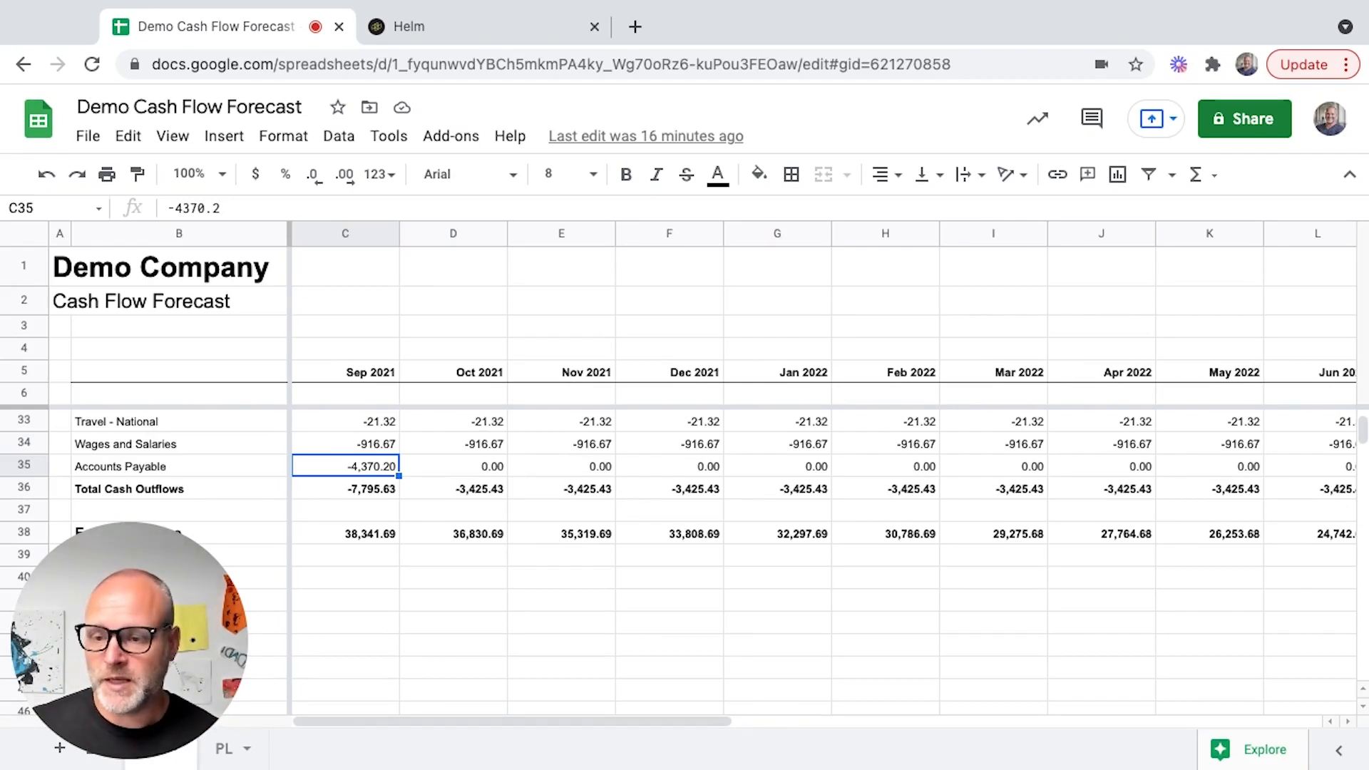
- Examine the Sep 2021 expense rows from Wages and Salaries back up to Consulting & Accounting
key(Up)
key(Up)
key(Up)
key(Up)
key(Up)
key(Up)
key(Up)
key(Up)
key(Up)
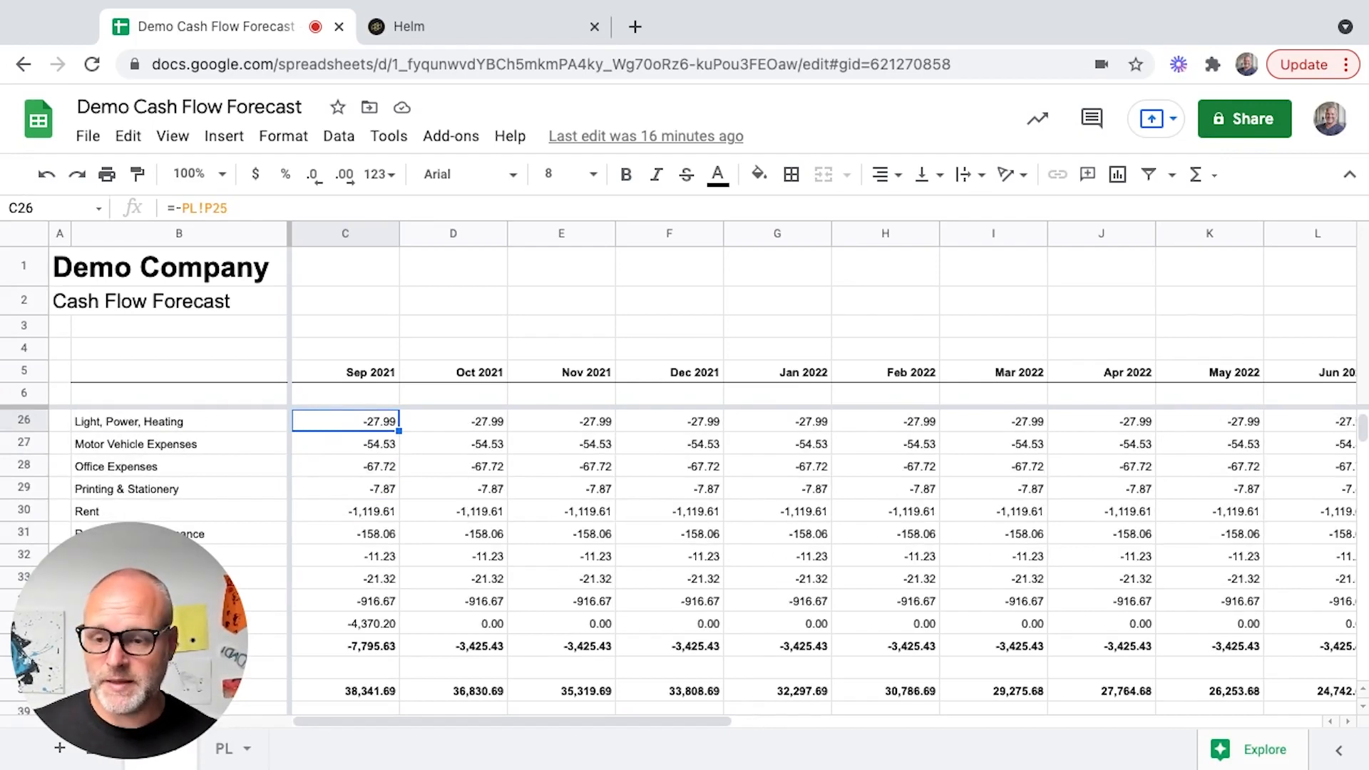
key(Left)
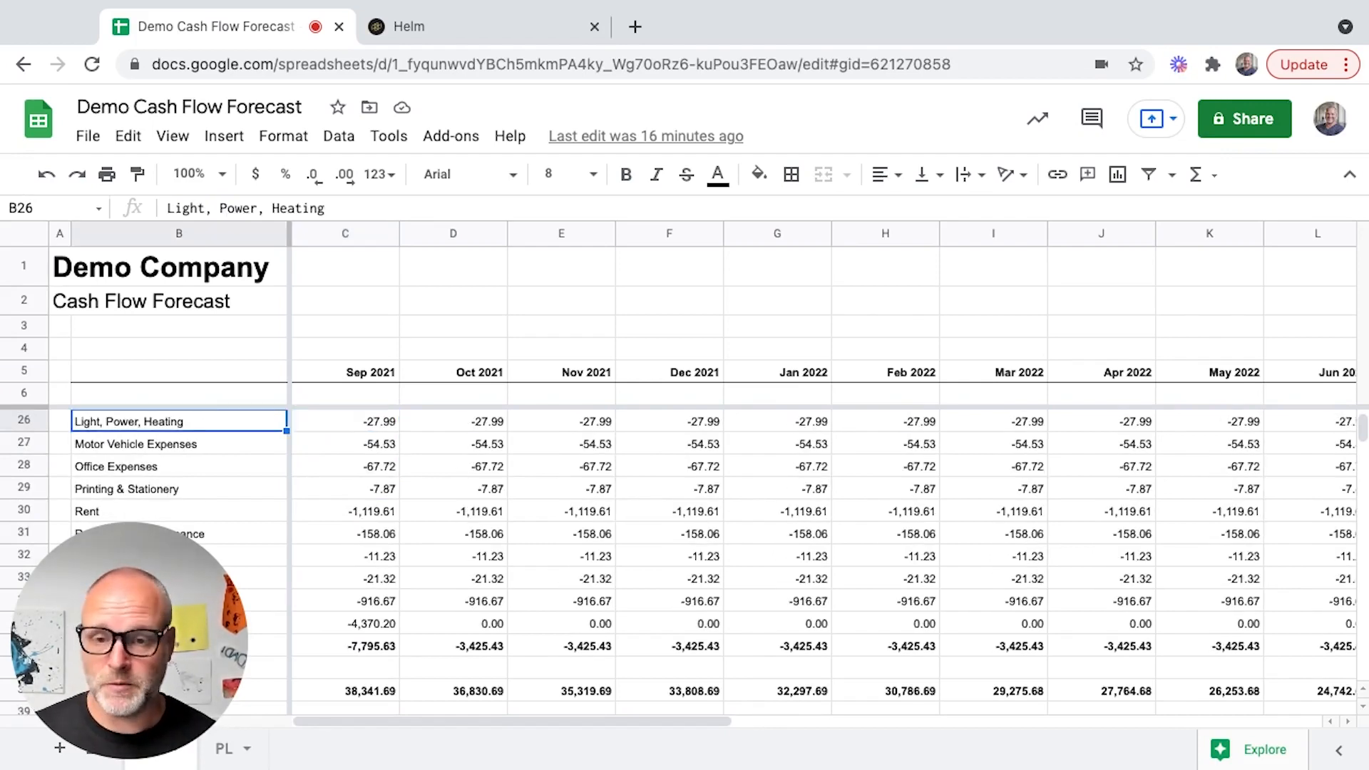
key(Up)
key(Up)
key(Up)
key(Up)
key(Right)
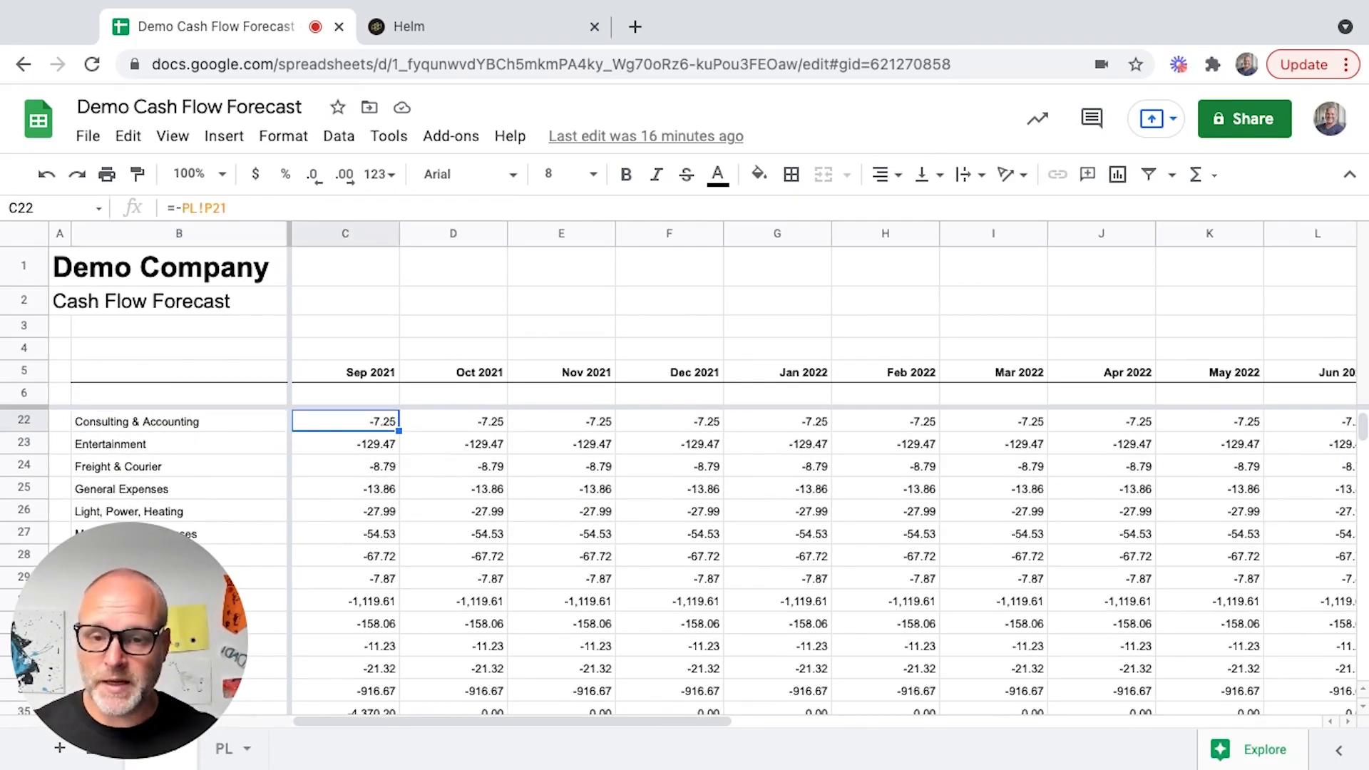